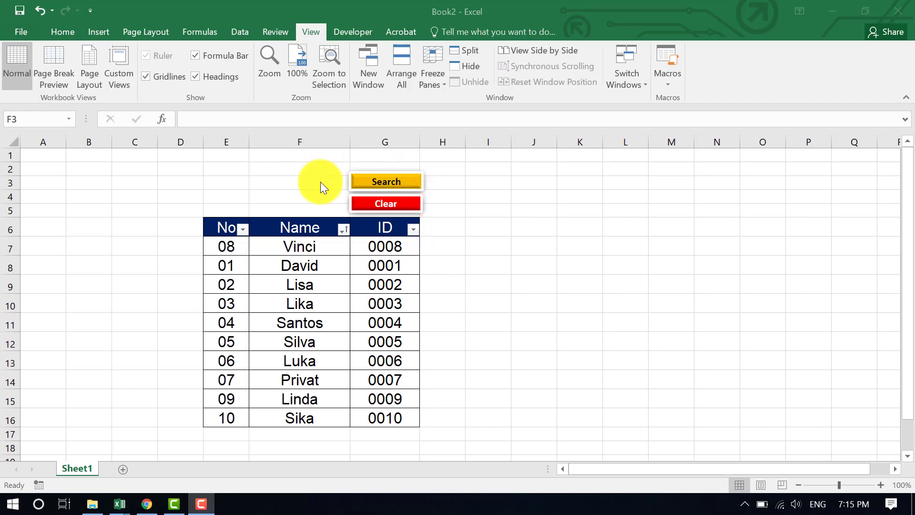
Search for 'vi' to move Vinci's row to the top, then clear to restore 01–10 order.
left_click(307, 182)
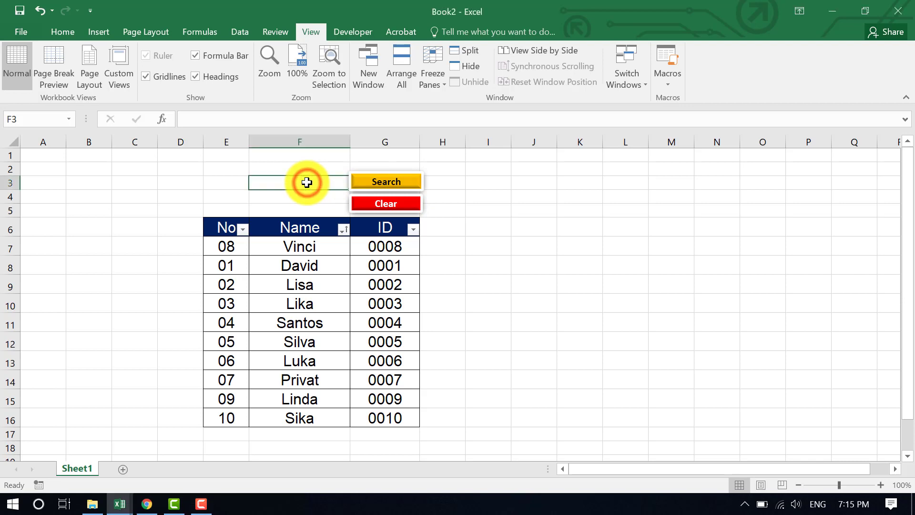
type("vin")
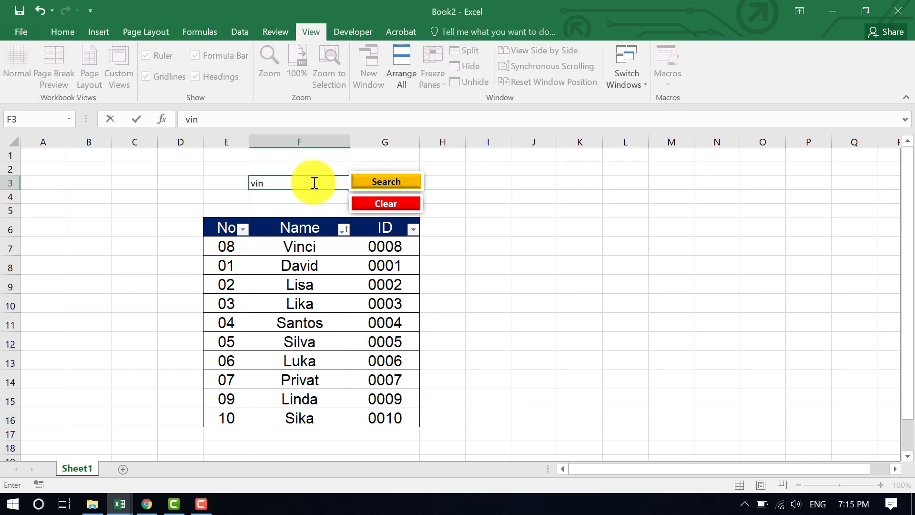
left_click(389, 184)
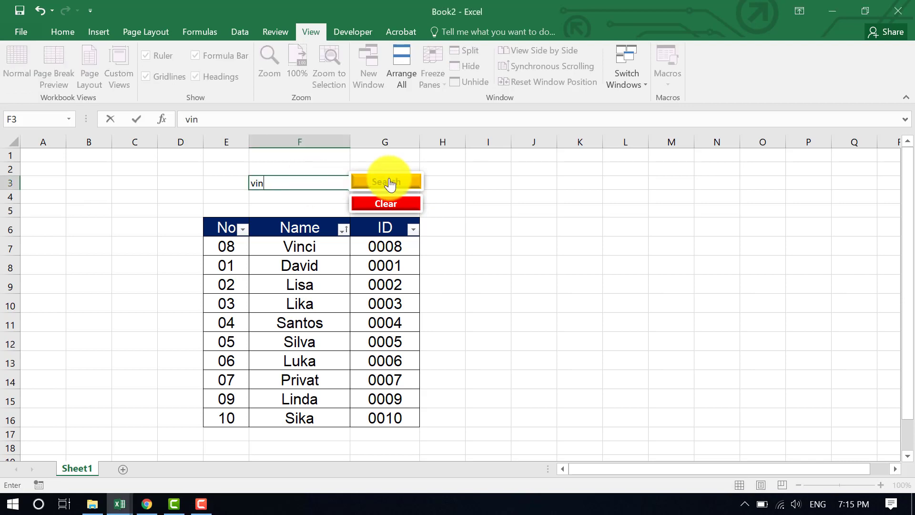
left_click(387, 181, "ctrl")
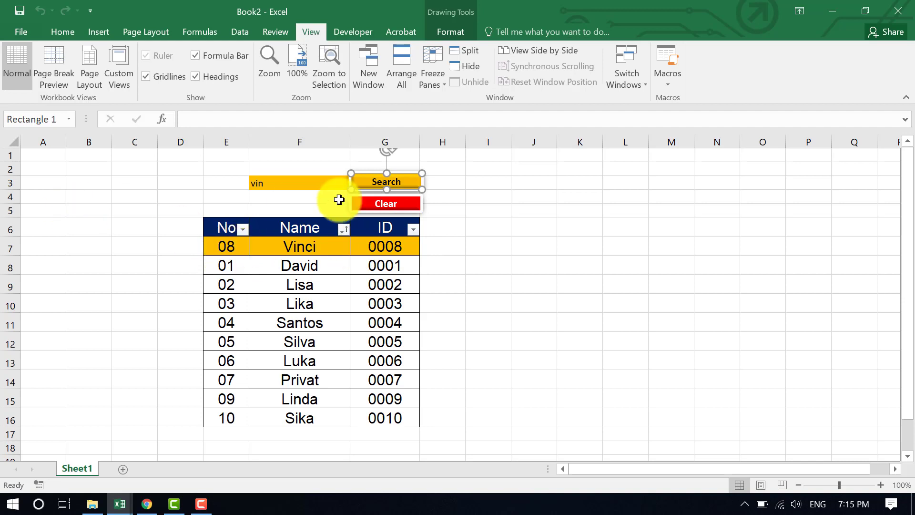
left_click(378, 210)
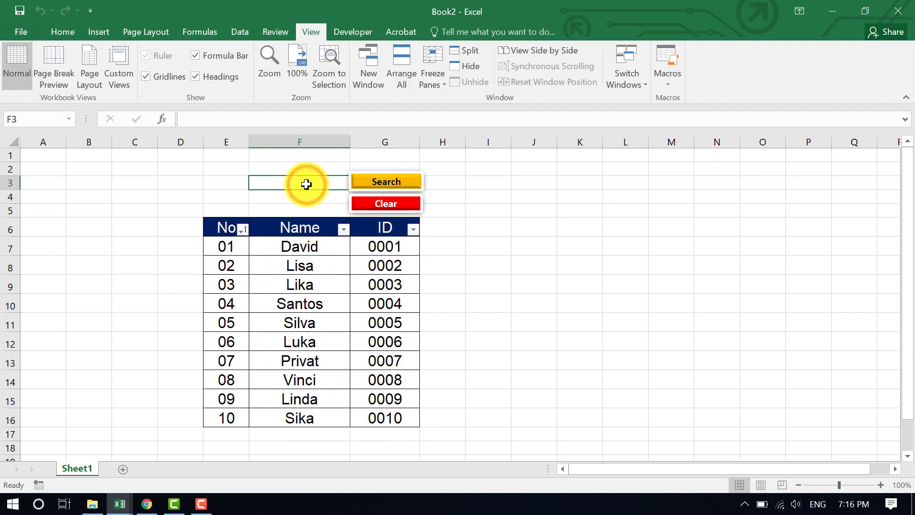
type("luk")
left_click(376, 182)
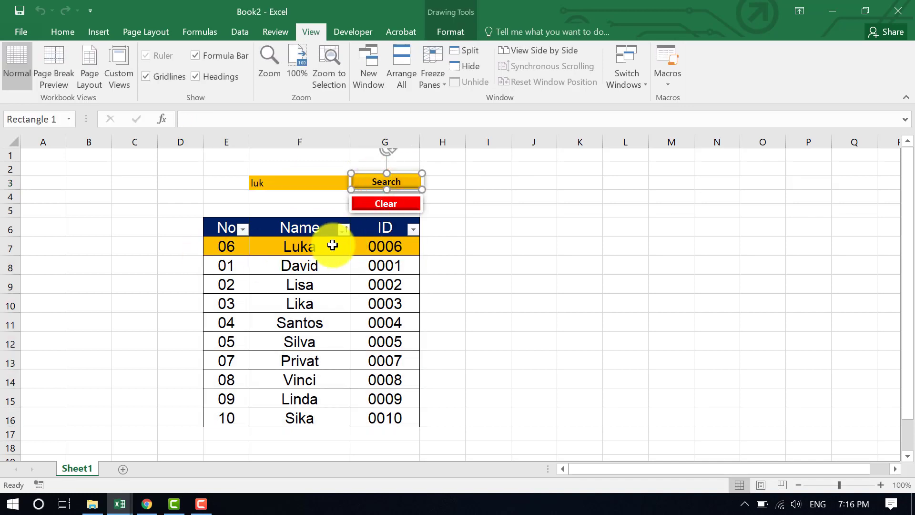
left_click(383, 205)
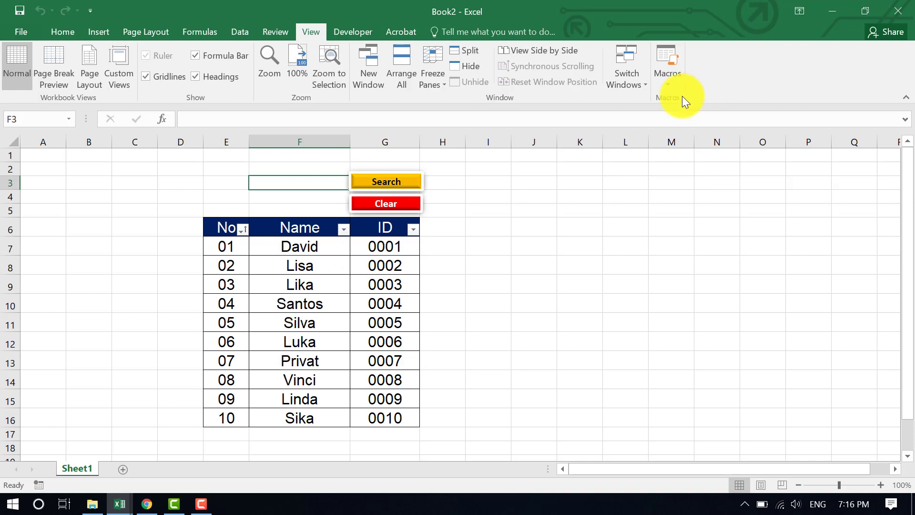
Copy the No, Name and ID table E6:G16 and start a new blank workbook.
left_click(670, 85)
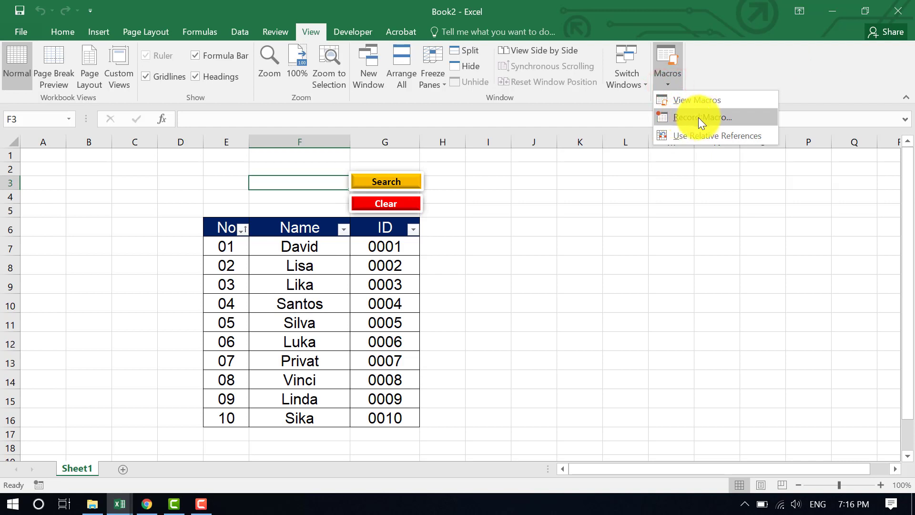
left_click(471, 232)
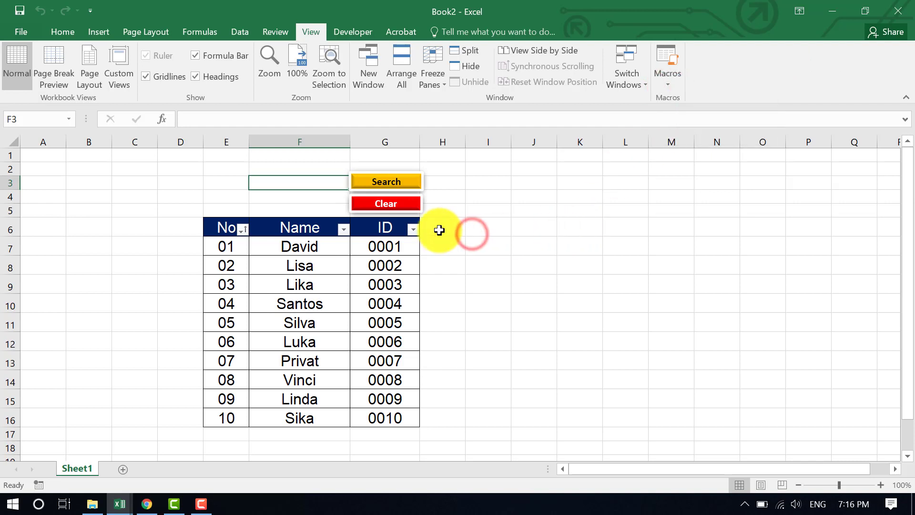
left_click(225, 230)
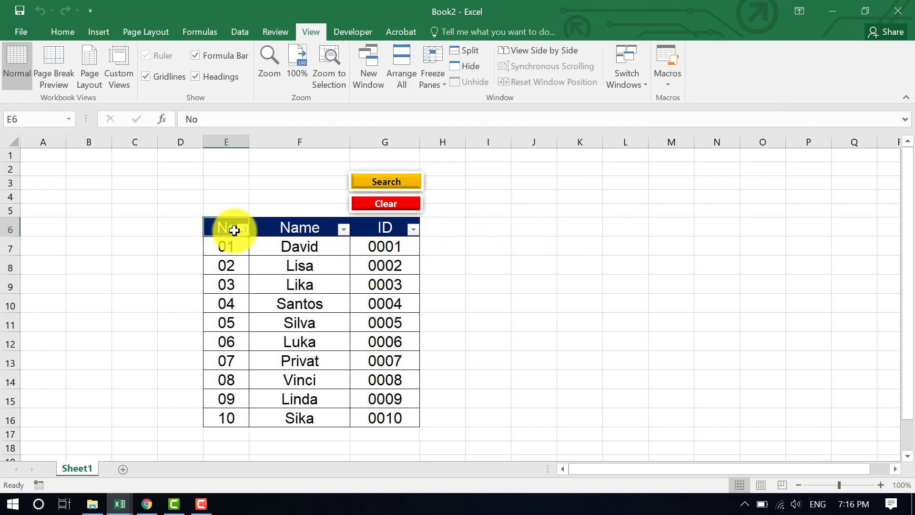
left_click_drag(228, 230, 388, 415)
key("ctrl+c")
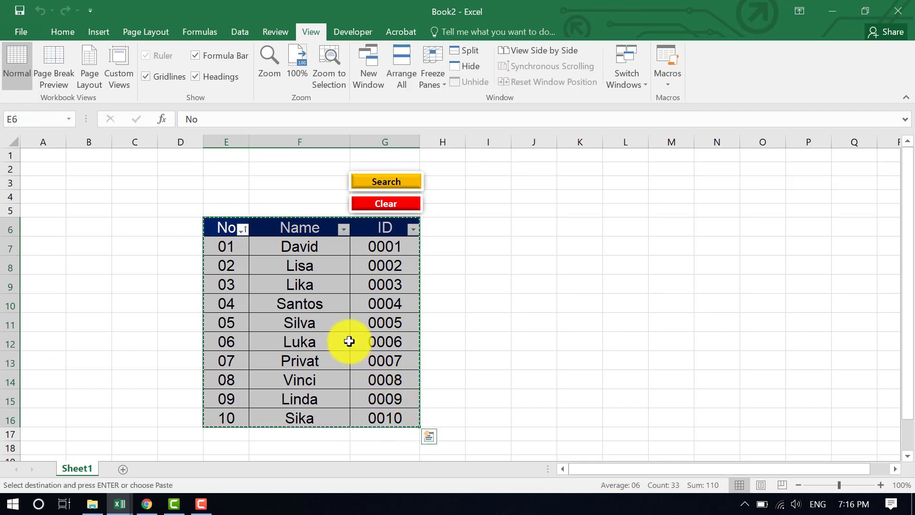
key("ctrl+n")
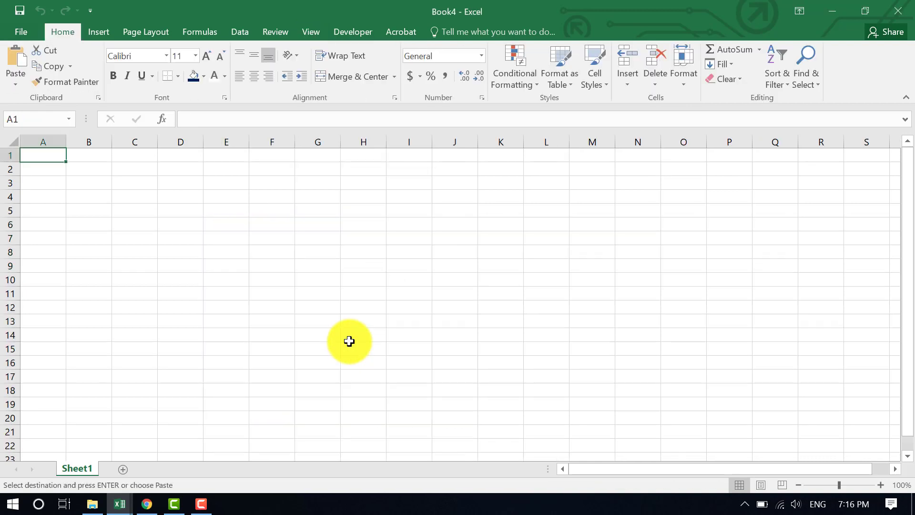
Paste the table starting at D5 and widen columns E and F so names fit.
right_click(184, 214)
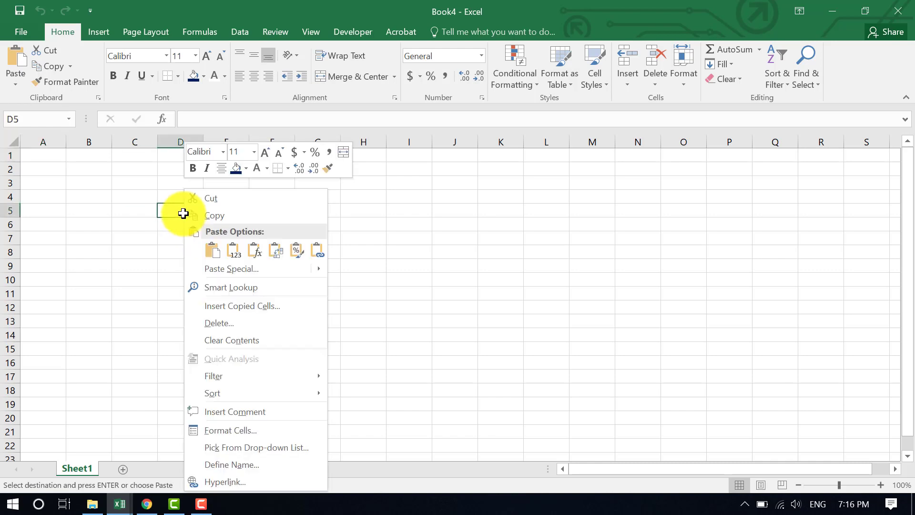
left_click(210, 251)
left_click(226, 133)
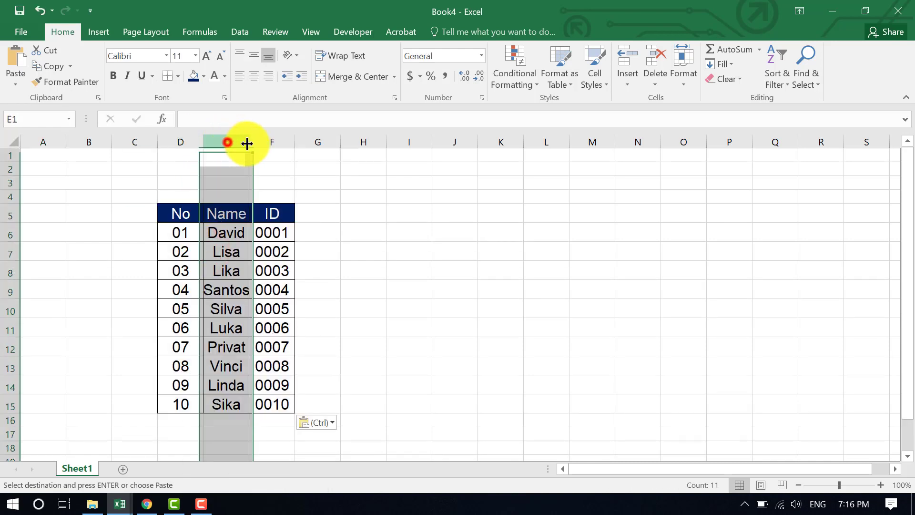
left_click_drag(249, 142, 340, 143)
left_click(313, 140)
left_click(249, 308)
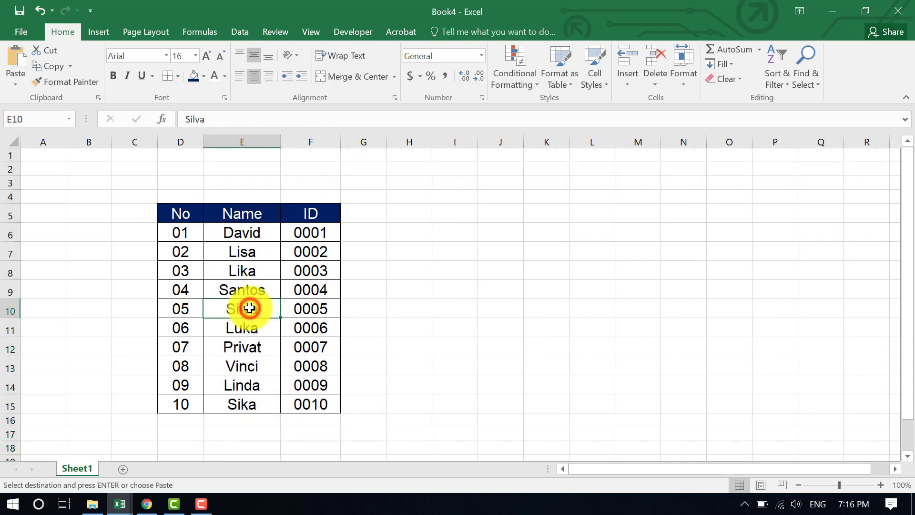
left_click(184, 218)
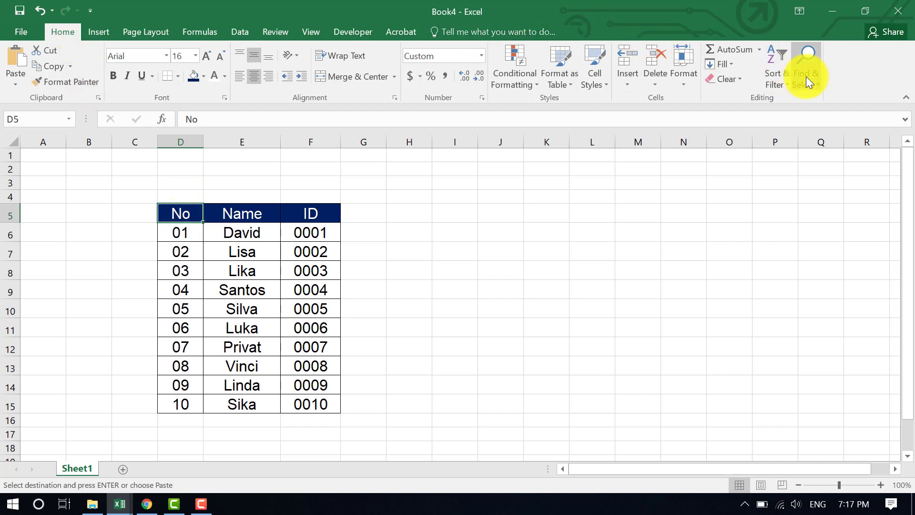
Turn on AutoFilter for the headers and sort by No, ending in ascending 01–10 order.
left_click(785, 87)
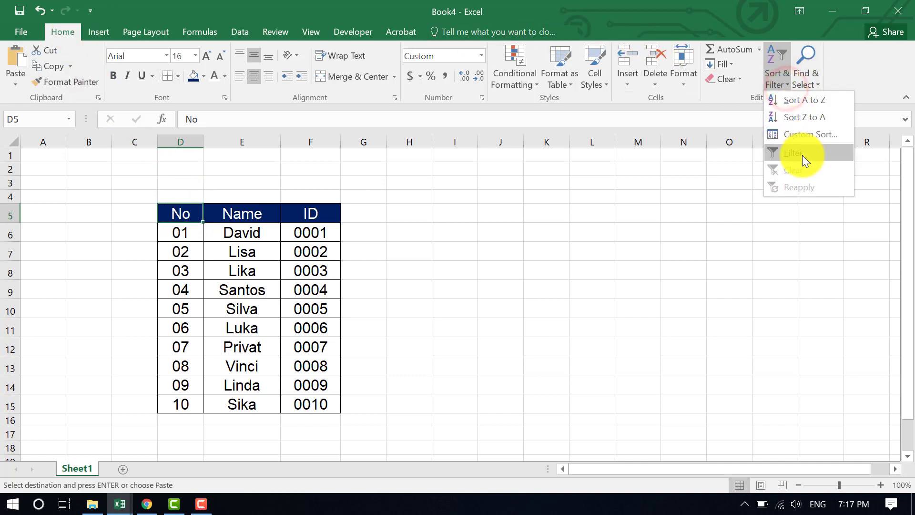
left_click(802, 154)
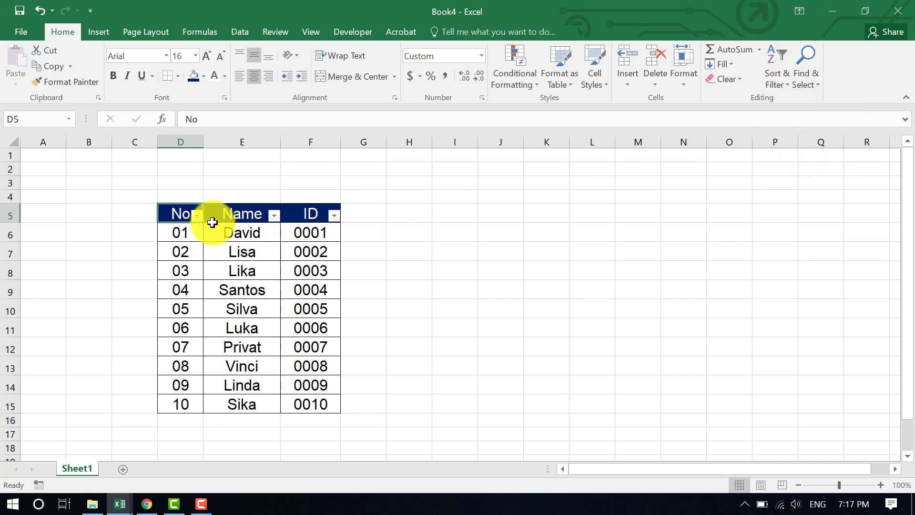
left_click(196, 216)
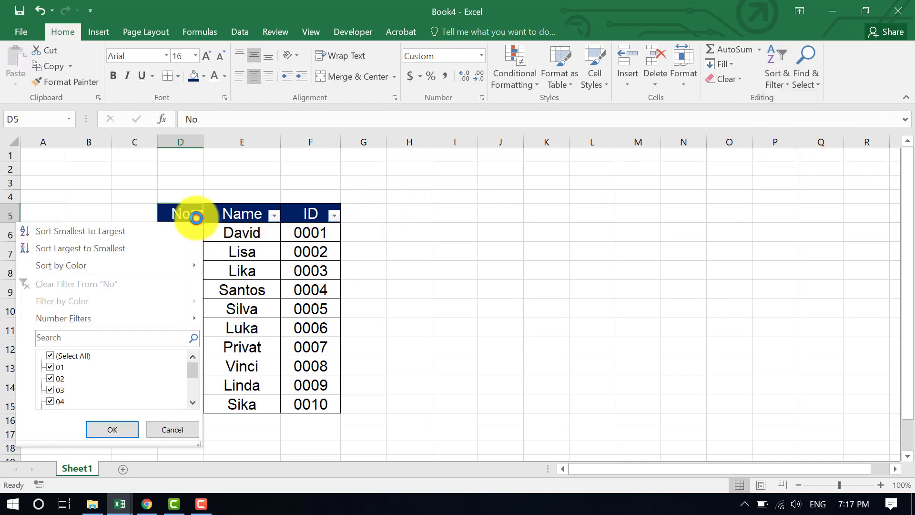
left_click(168, 235)
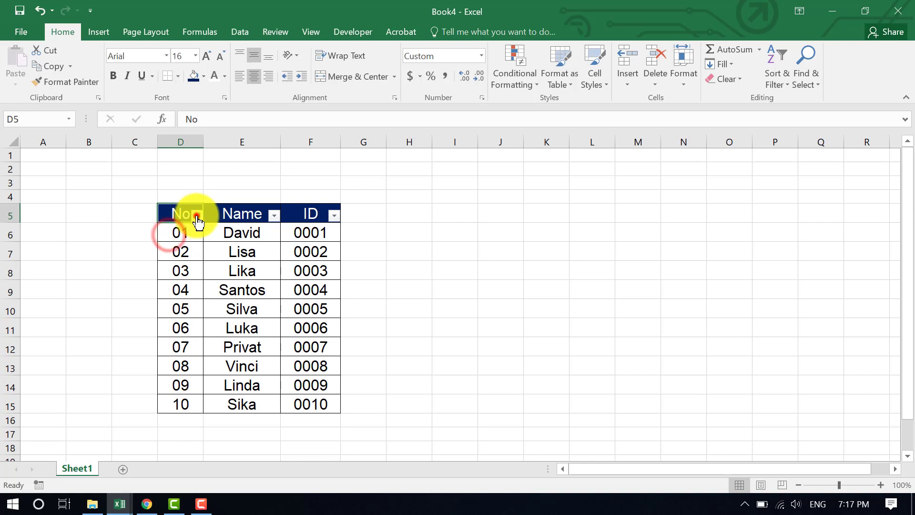
left_click(196, 216)
left_click(150, 238)
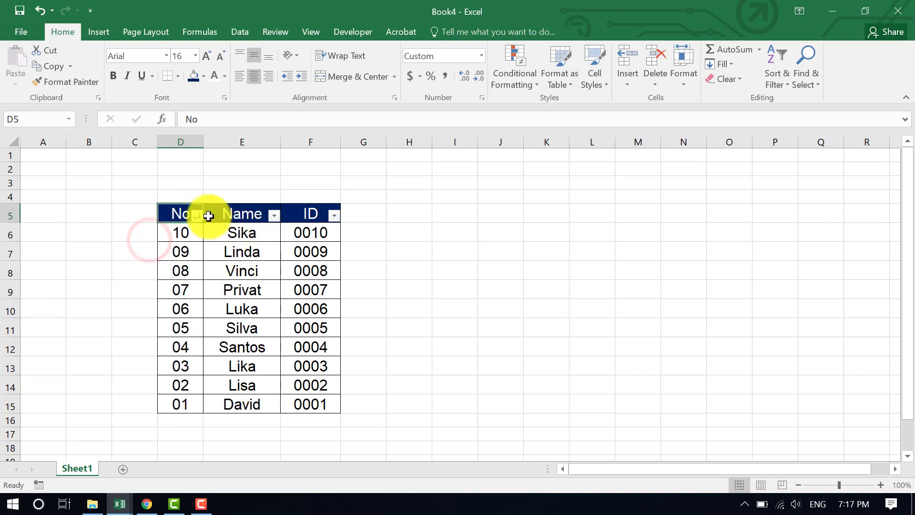
left_click(197, 216)
left_click(153, 230)
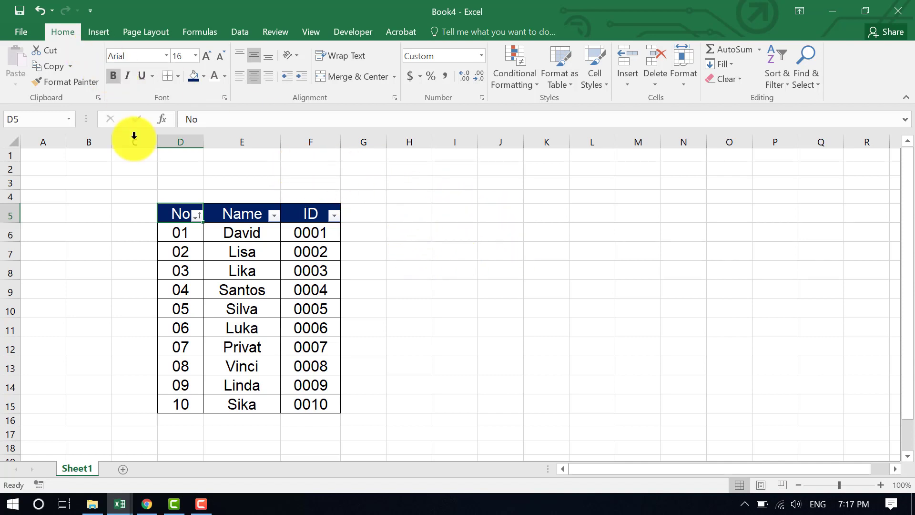
Draw a small rectangle above the ID column and add the label 'Search' inside it.
left_click(101, 33)
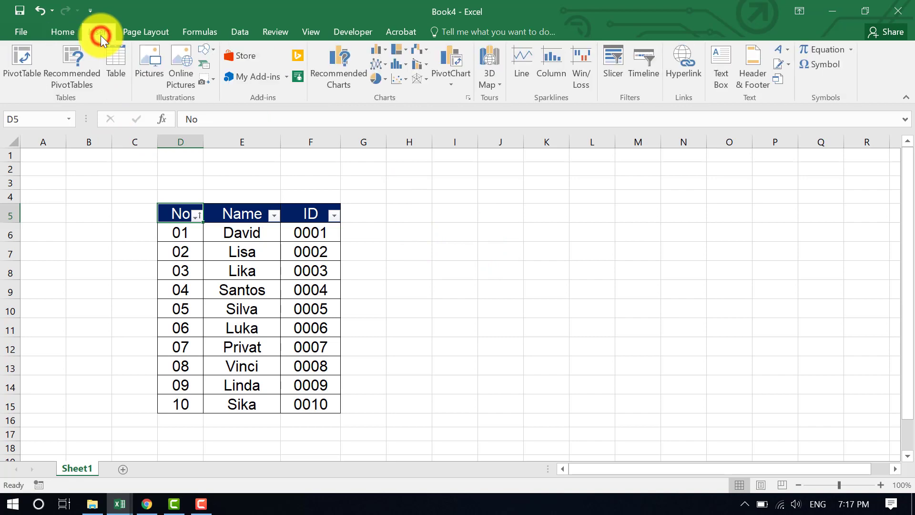
left_click(214, 51)
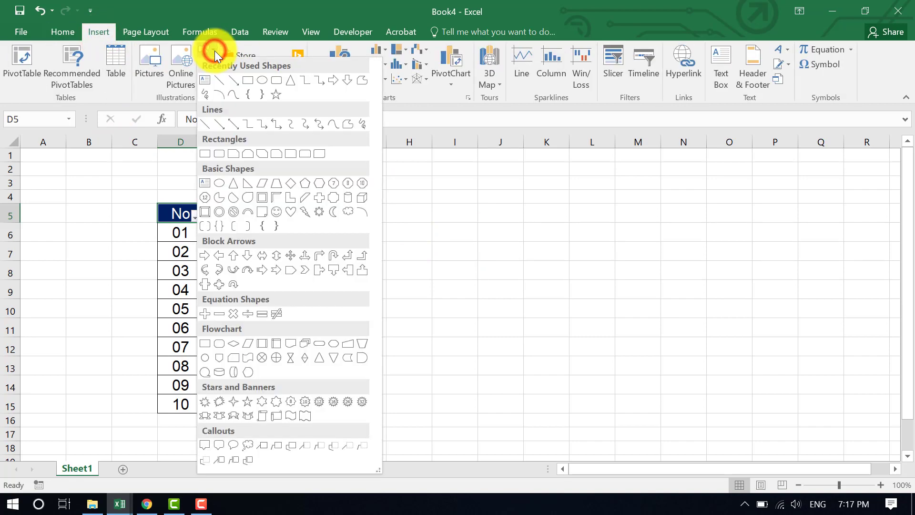
left_click(248, 81)
left_click_drag(279, 162, 341, 176)
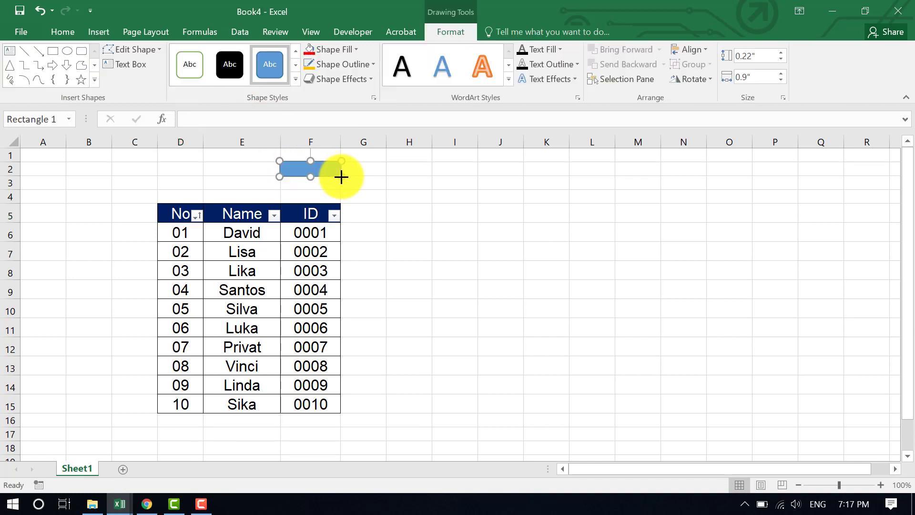
right_click(316, 172)
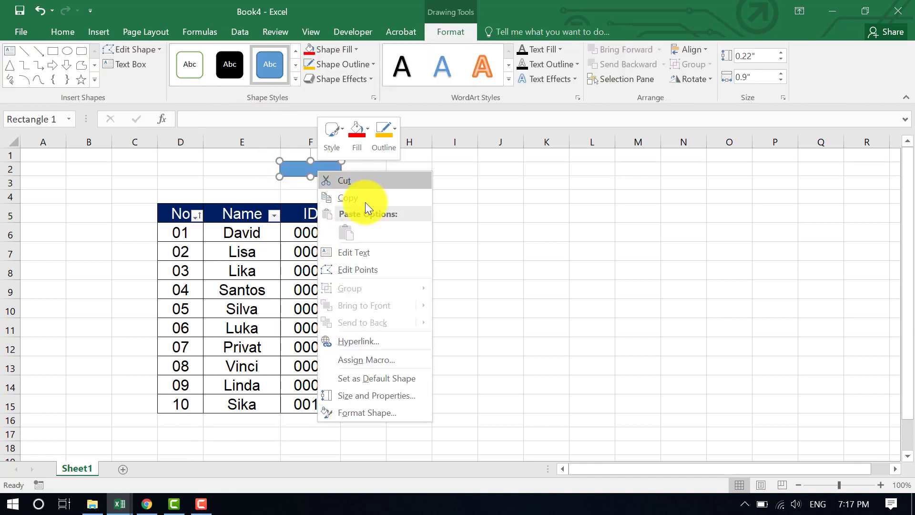
left_click(370, 246)
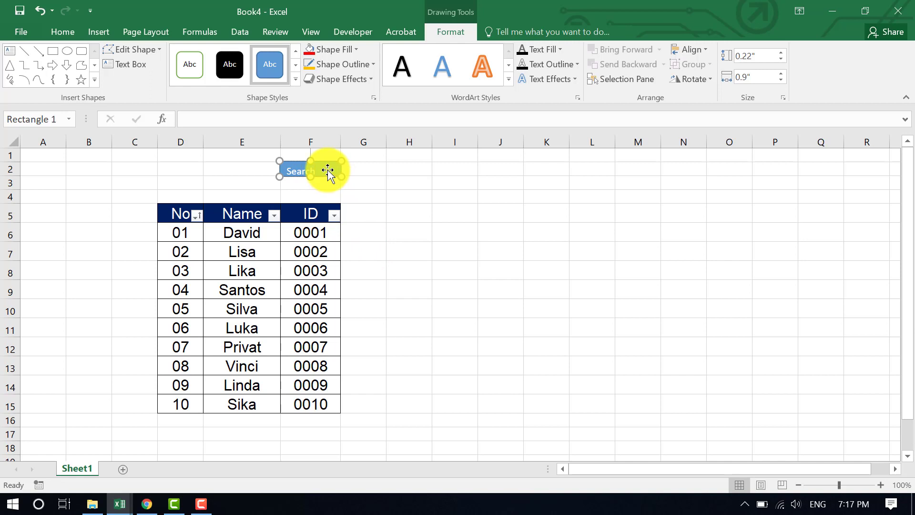
Centre the Search label and set its font colour to Automatic black.
left_click(70, 32)
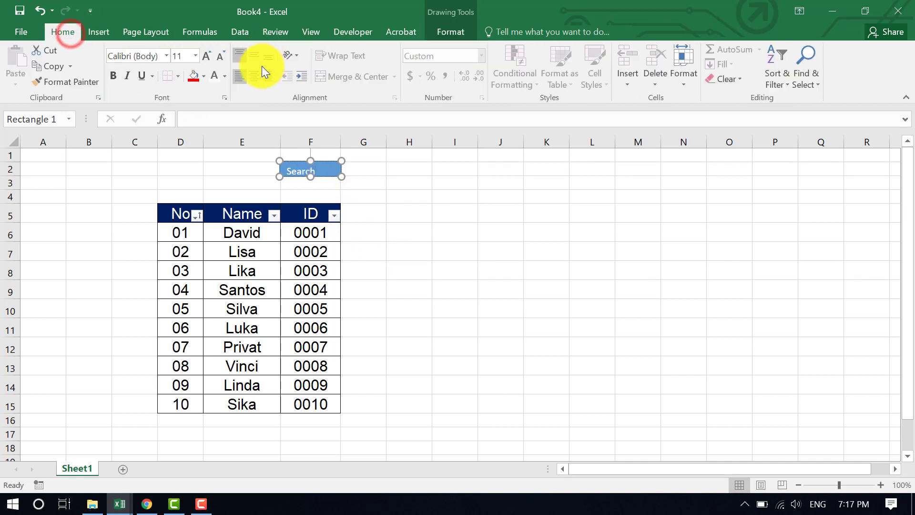
left_click(255, 75)
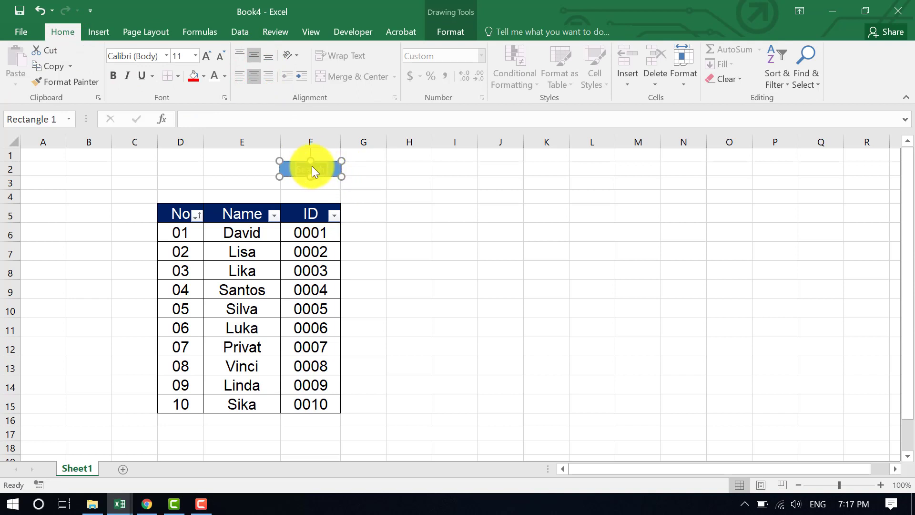
left_click(224, 78)
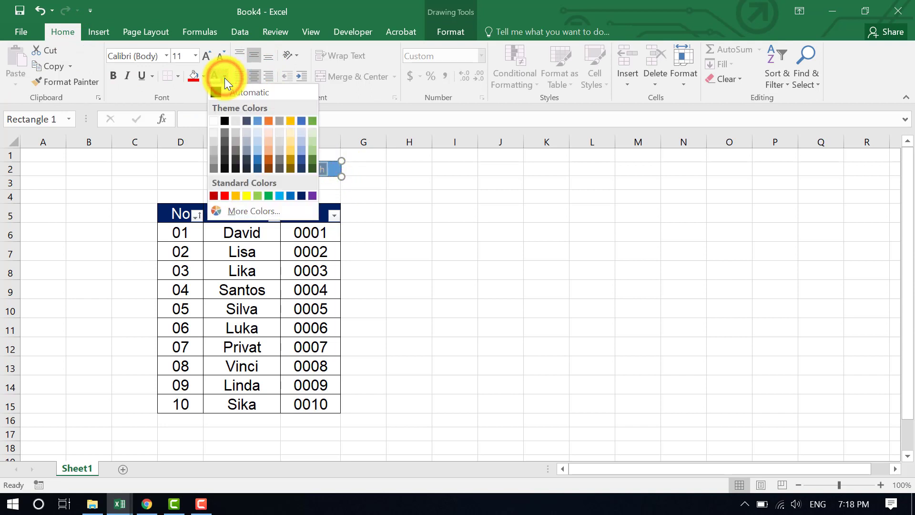
left_click(223, 94)
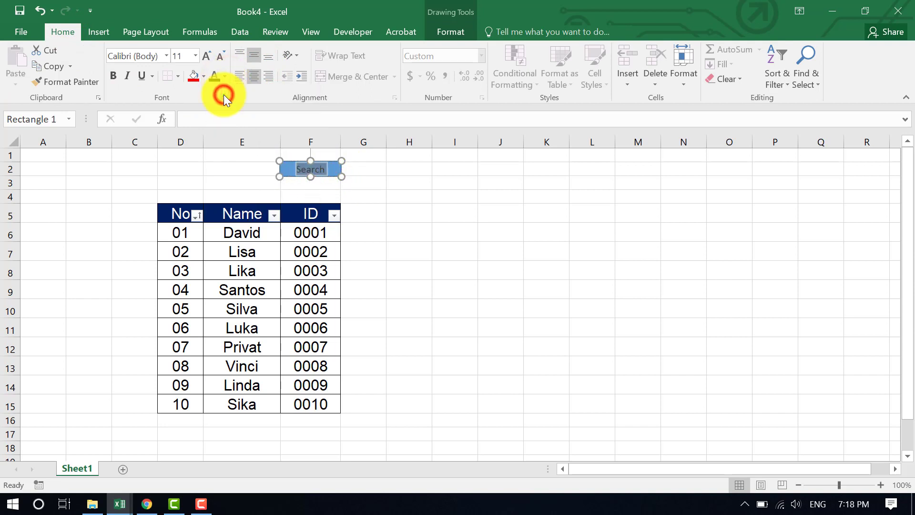
left_click(459, 35)
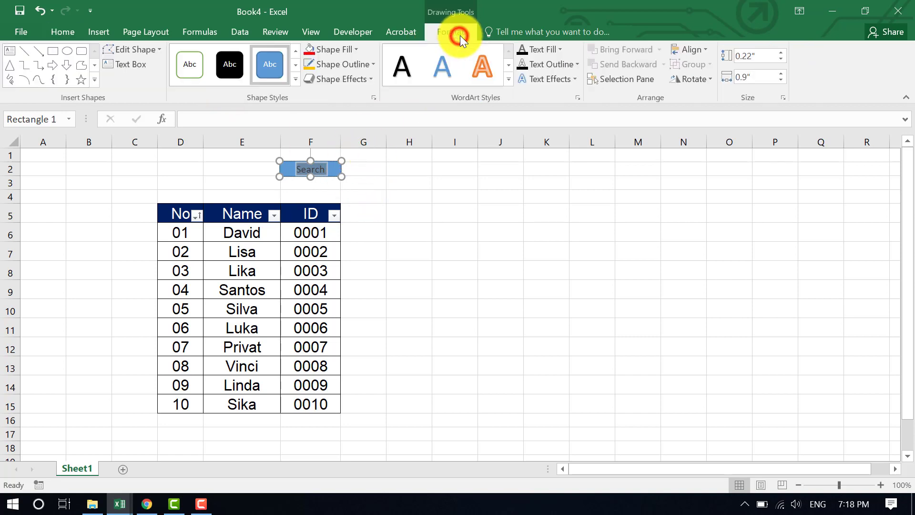
Fill the Search shape orange-gold and apply a preset 3D shape effect.
left_click(355, 50)
left_click(328, 167)
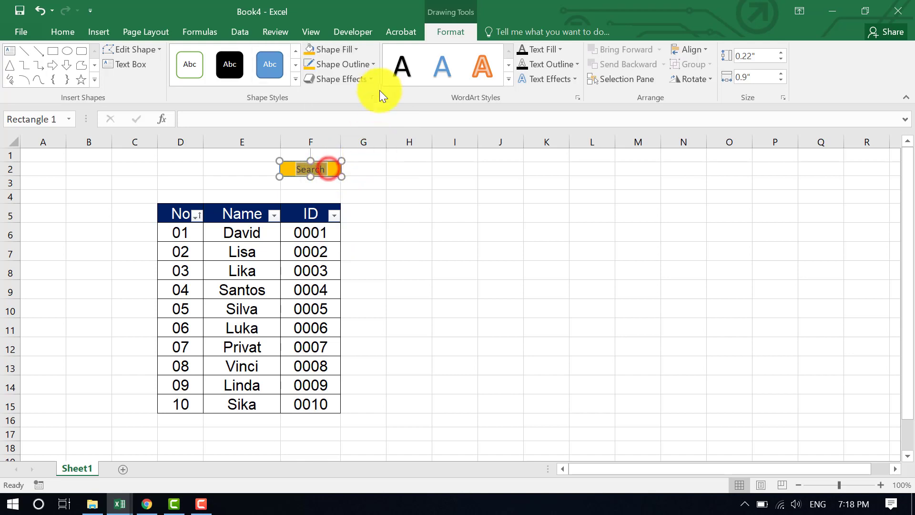
left_click(368, 81)
mouse_move(373, 106)
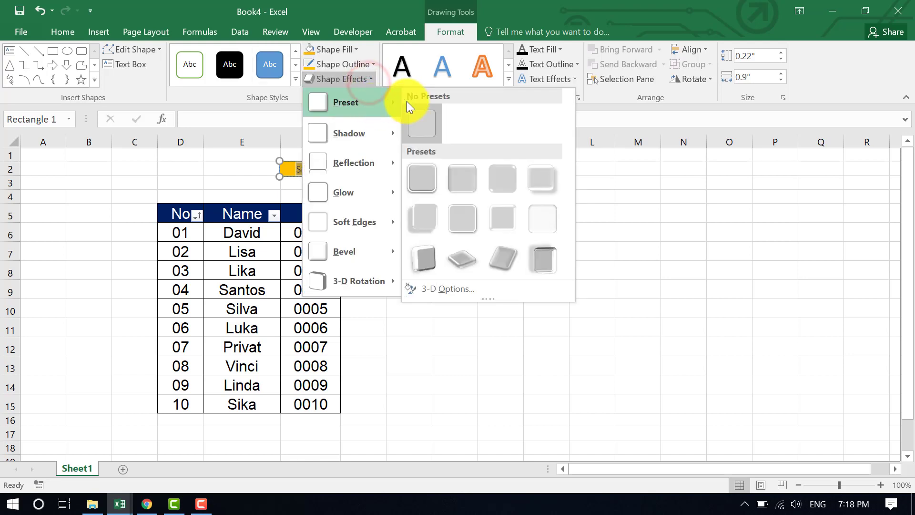
left_click(428, 182)
left_click(364, 193)
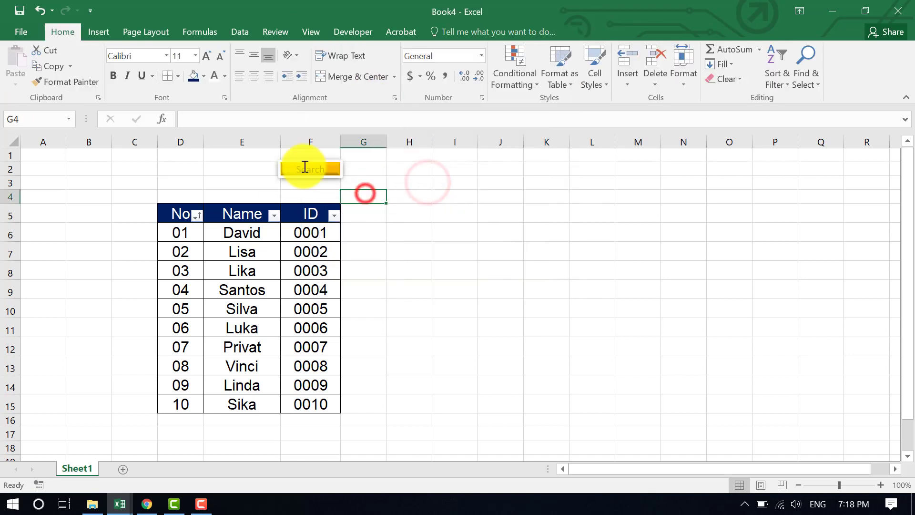
left_click(327, 164)
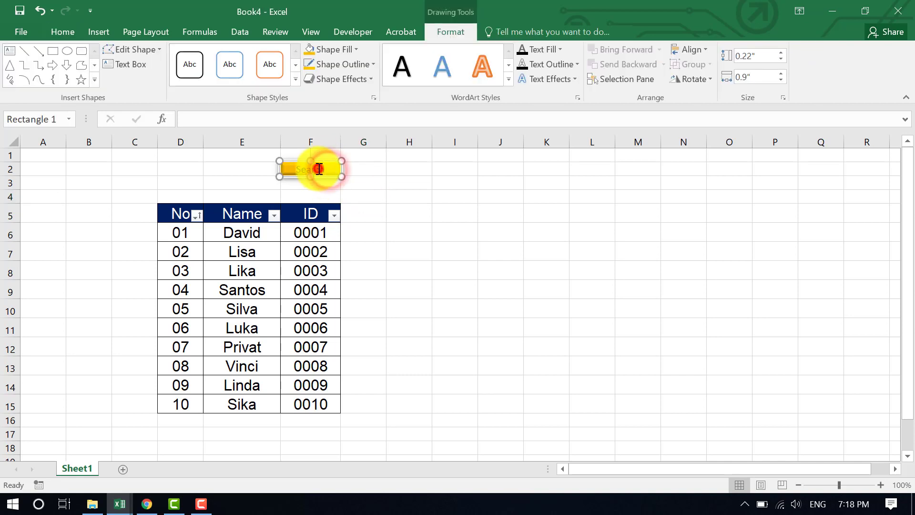
Make the Search button's label text bold.
double_click(317, 169)
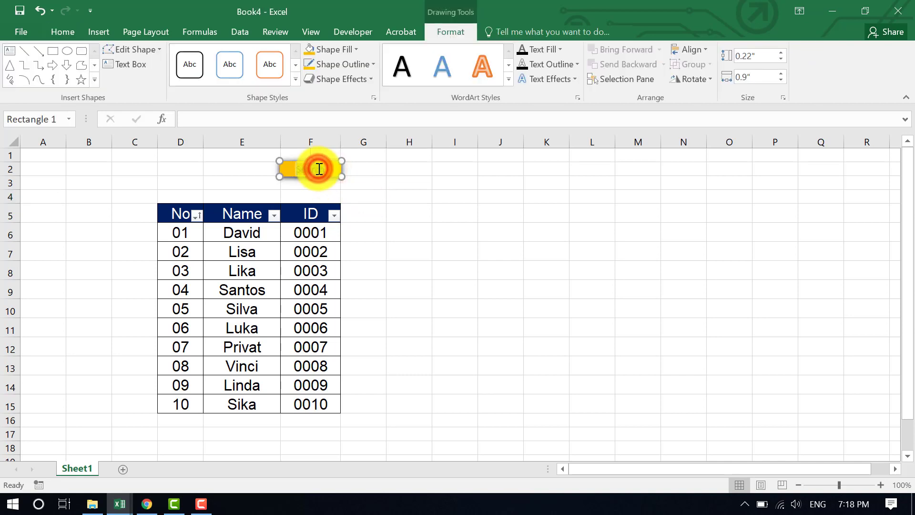
left_click(60, 31)
left_click(114, 77)
left_click(368, 183)
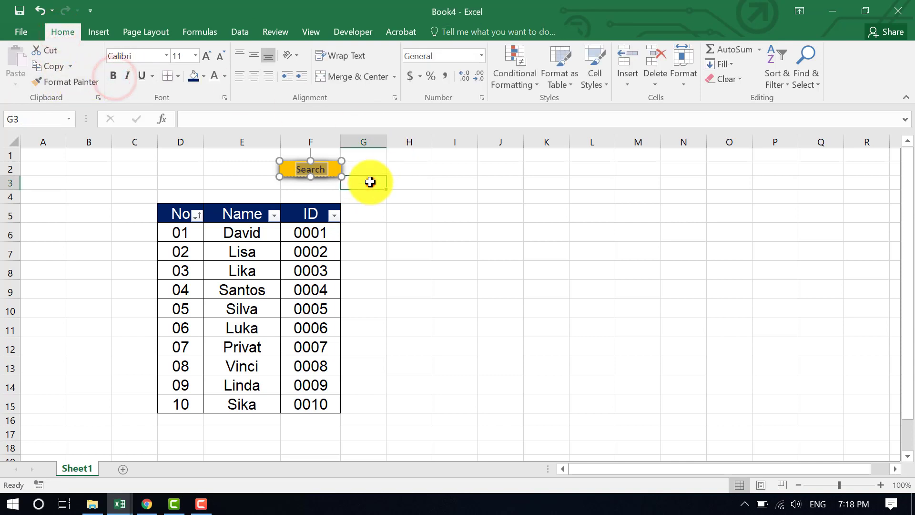
left_click(328, 166)
left_click(358, 186)
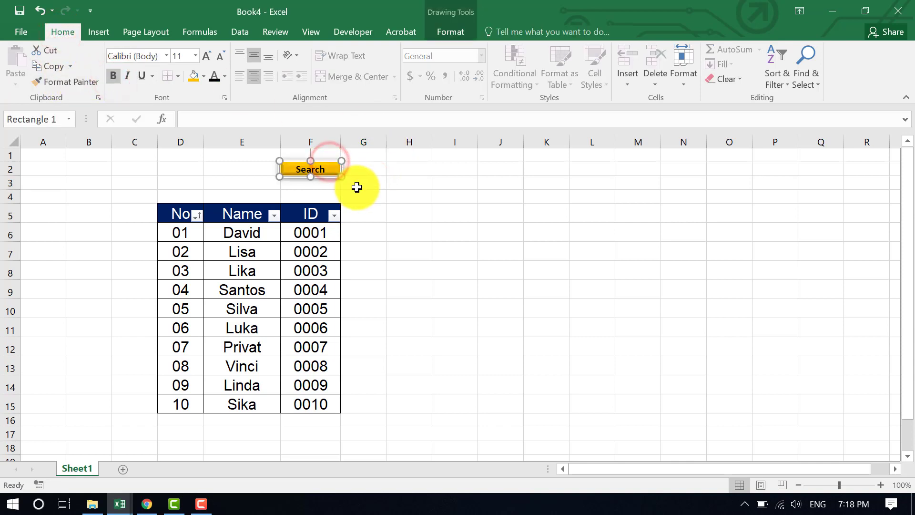
left_click(326, 166)
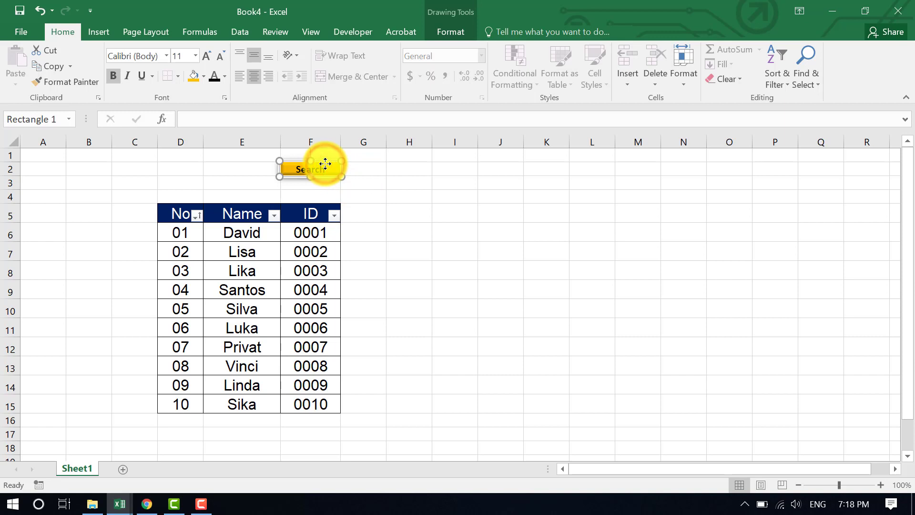
Duplicate the Search shape, place it directly below, and relabel it 'Clear'.
right_click(325, 163)
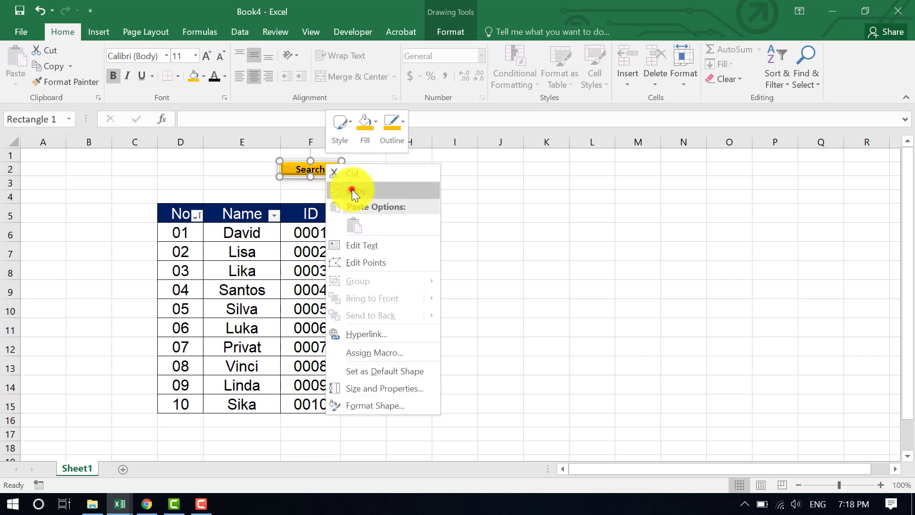
key("Escape")
key("ctrl+d")
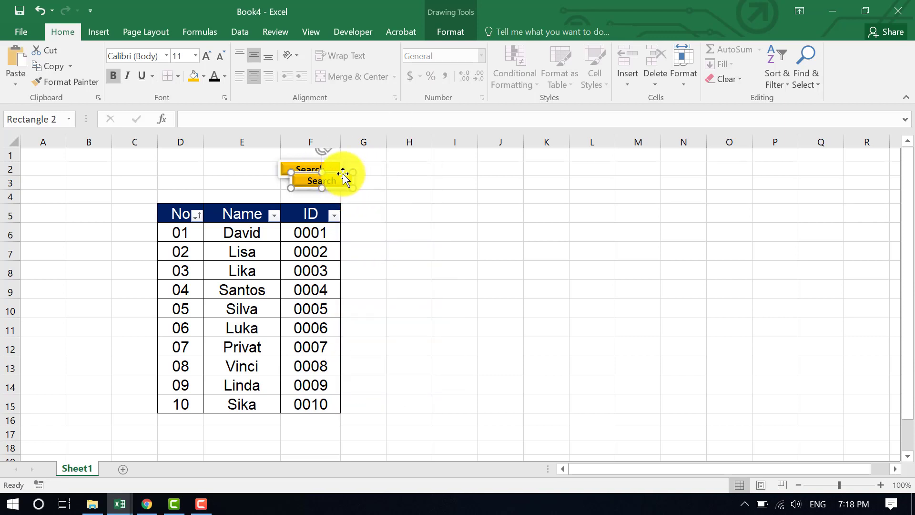
left_click_drag(343, 176, 332, 184)
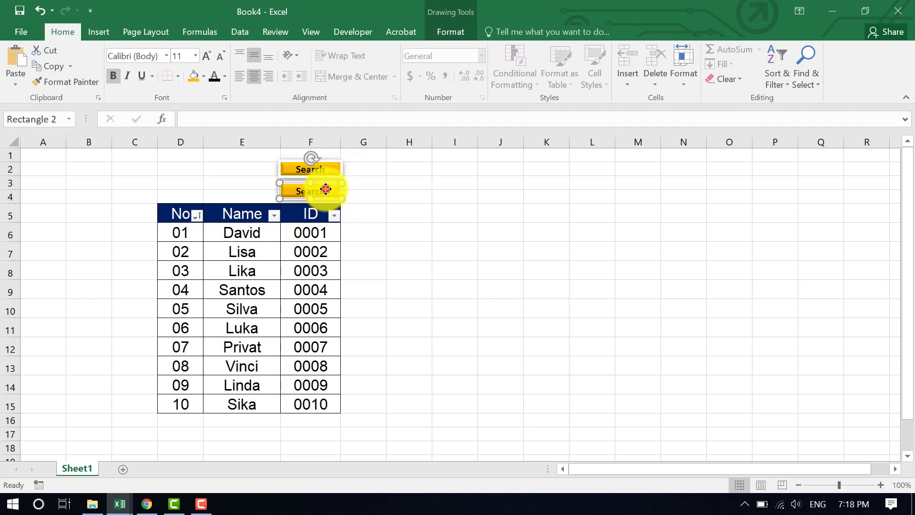
left_click(326, 189)
right_click(319, 190)
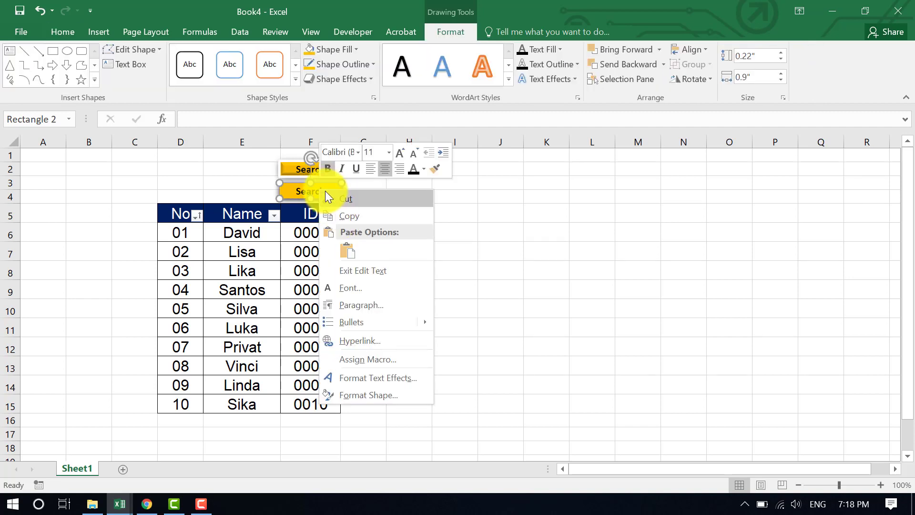
left_click(318, 190)
double_click(319, 190)
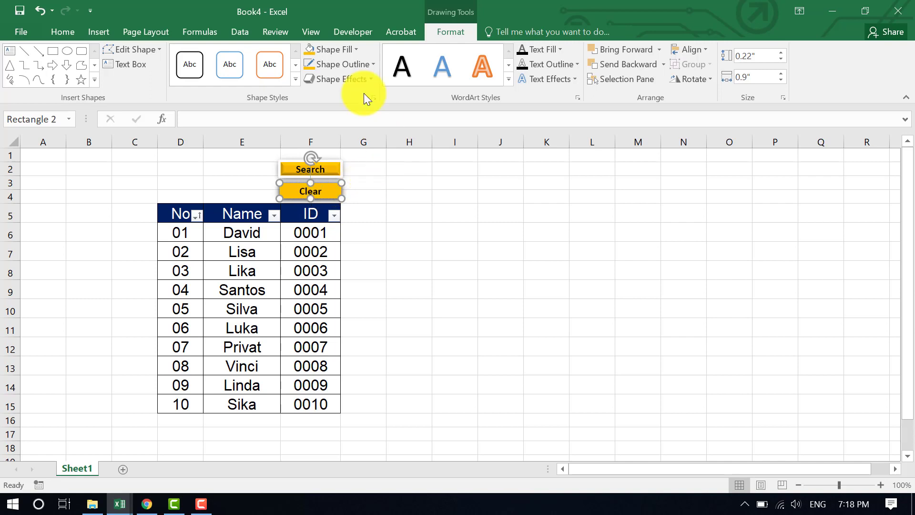
Fill the Clear button red and make its label text white.
left_click(355, 48)
left_click(319, 169)
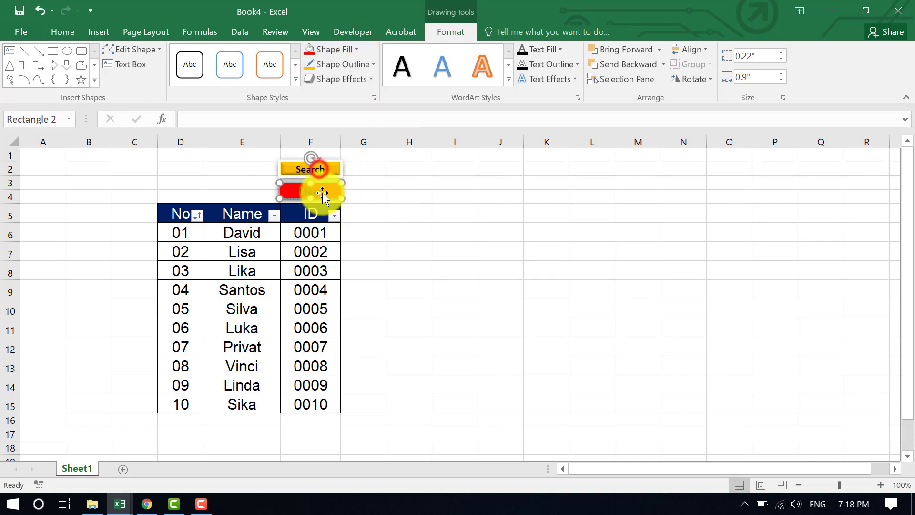
left_click(58, 30)
left_click(224, 77)
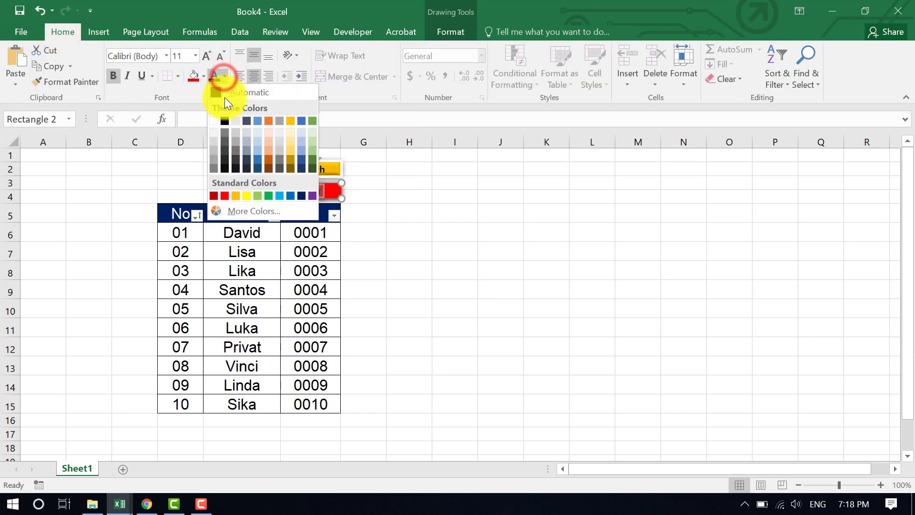
left_click(215, 121)
left_click(358, 195)
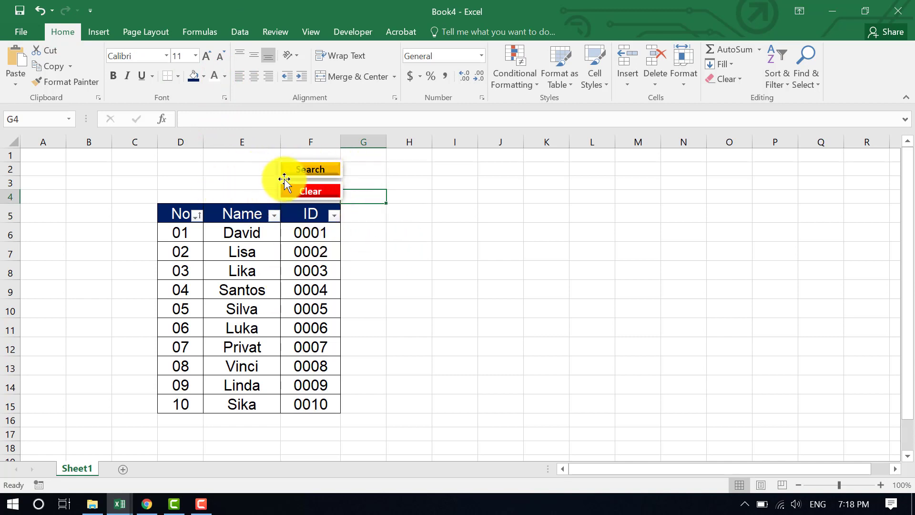
left_click(258, 171)
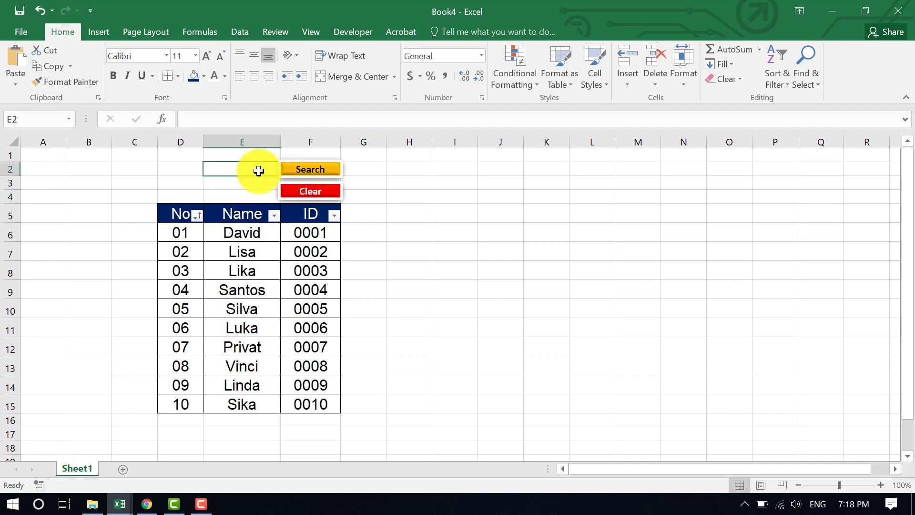
type("luk")
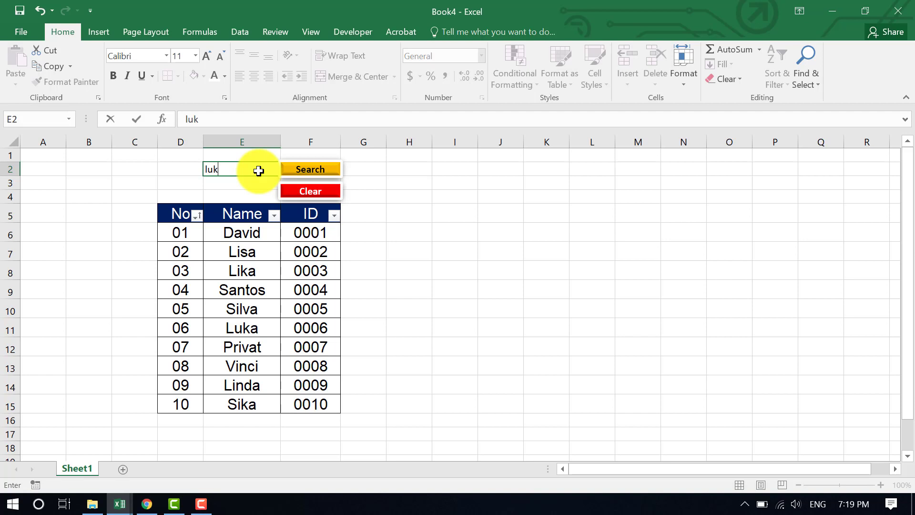
left_click(291, 170)
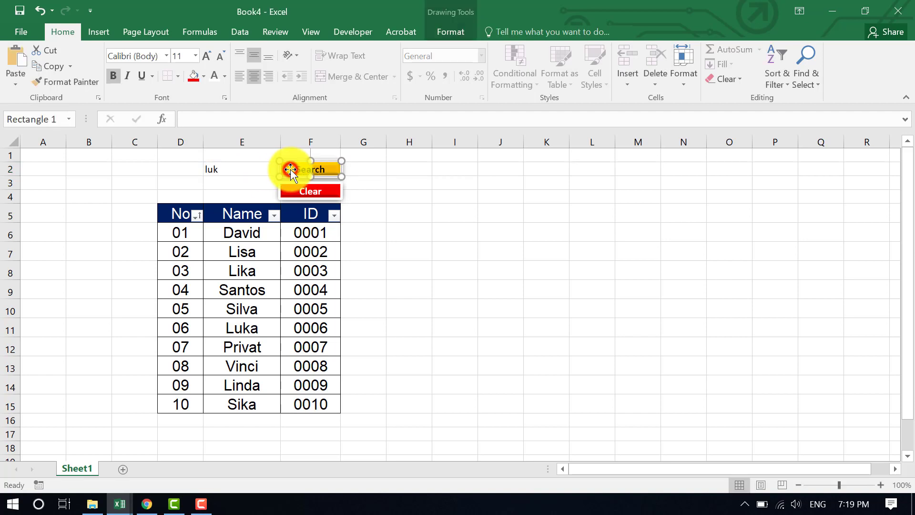
left_click(244, 168)
key("Return")
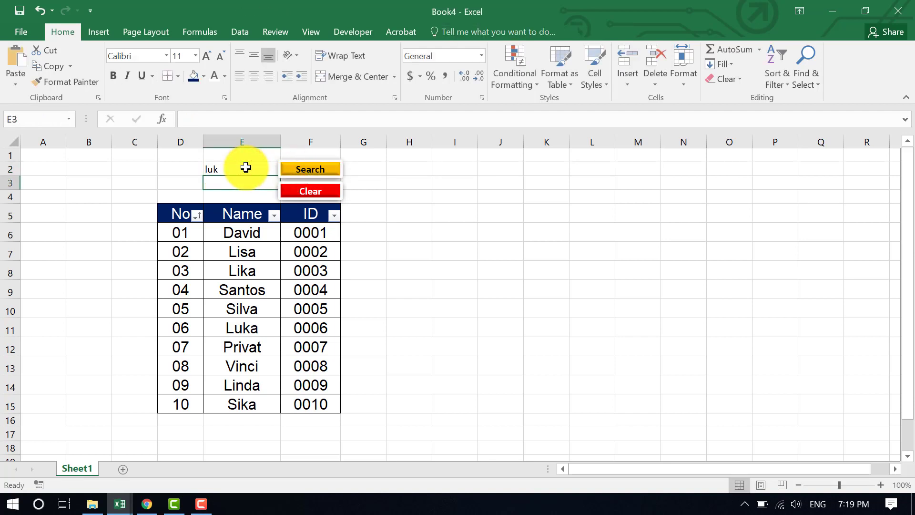
left_click(245, 167)
key("BackSpace")
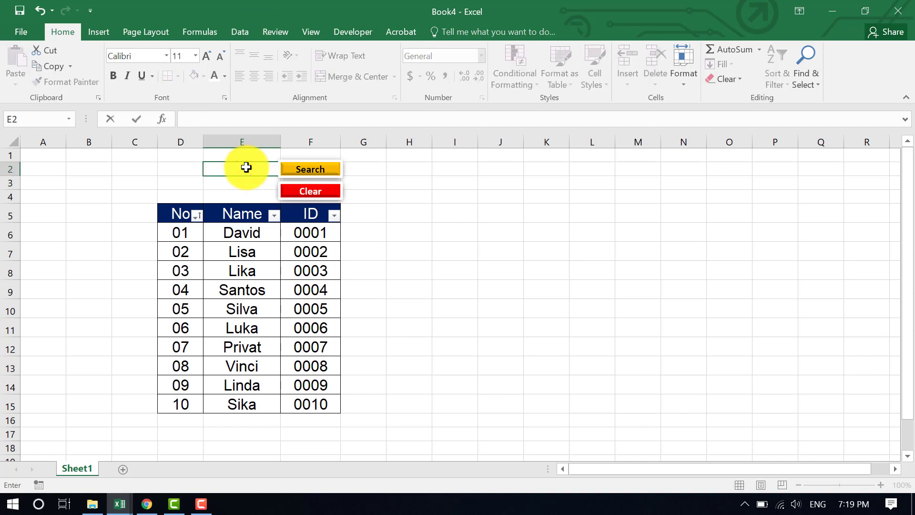
left_click(149, 169)
left_click(231, 170)
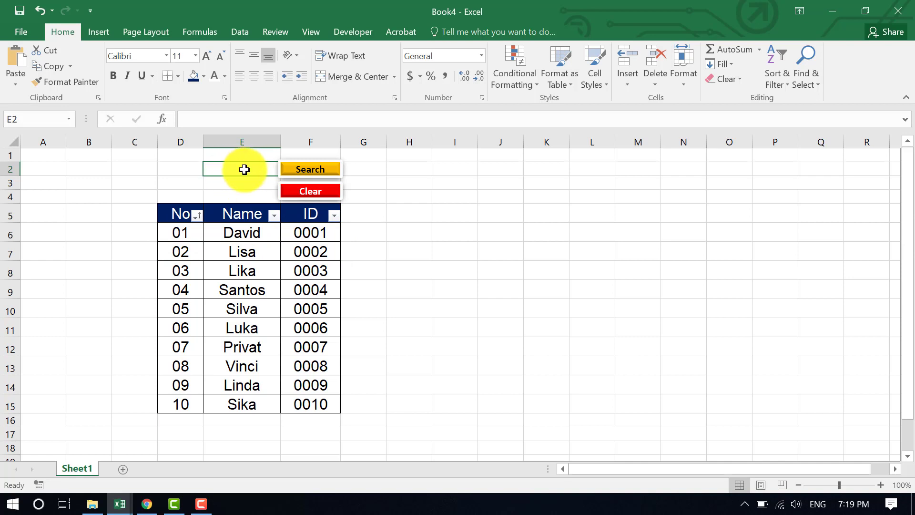
Select the table's data rows D6:F15 and begin a new conditional formatting rule.
left_click(181, 233)
left_click_drag(181, 233, 317, 404)
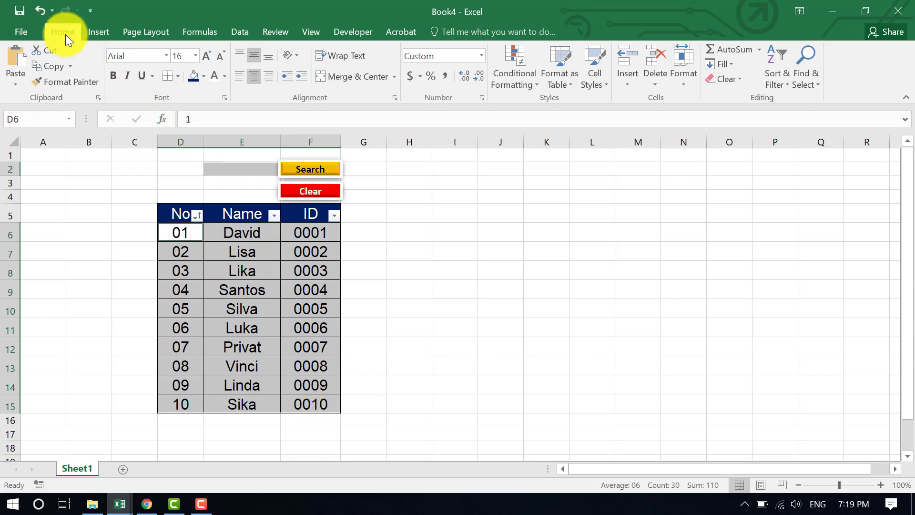
left_click(538, 84)
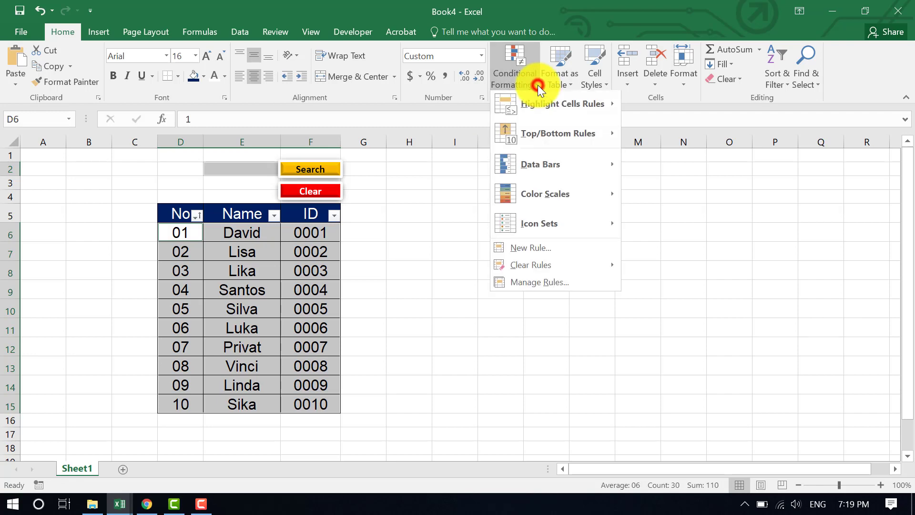
left_click(532, 250)
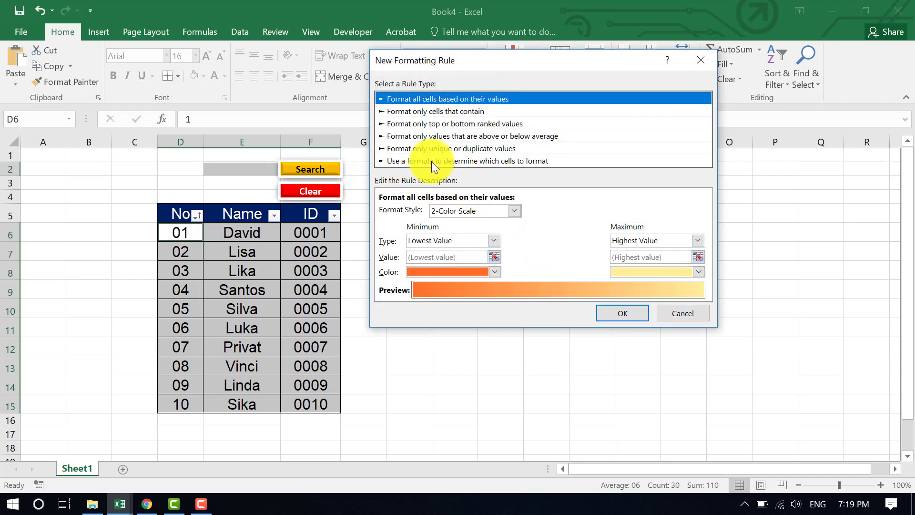
Choose a formula-based rule and enter =if(isblank($E$2),0,search($E$2,$E2)).
left_click(520, 160)
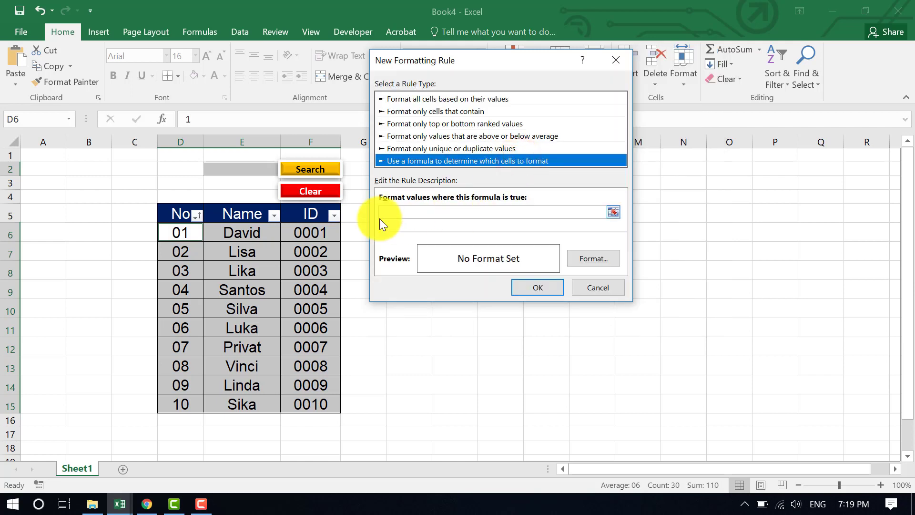
left_click(472, 211)
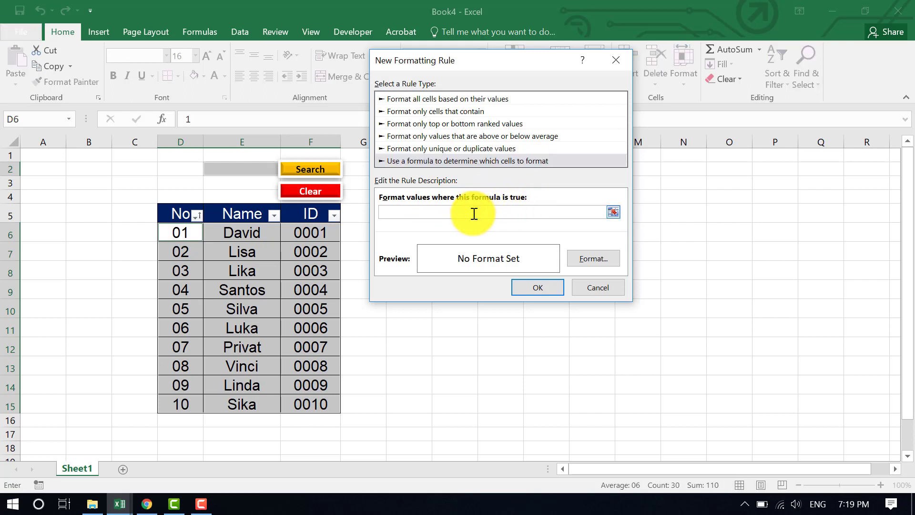
type("=")
type("i")
type("f(")
type("isbl")
key("BackSpace")
type("ank(")
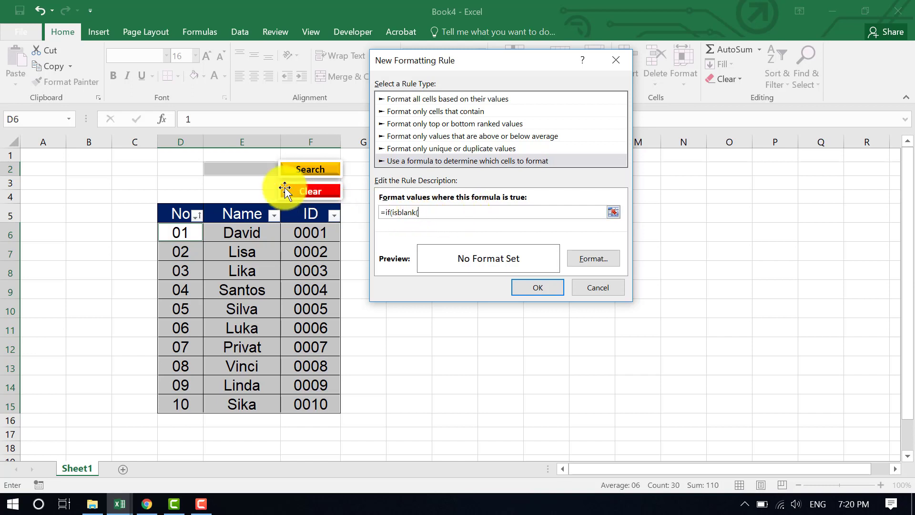
left_click(251, 169)
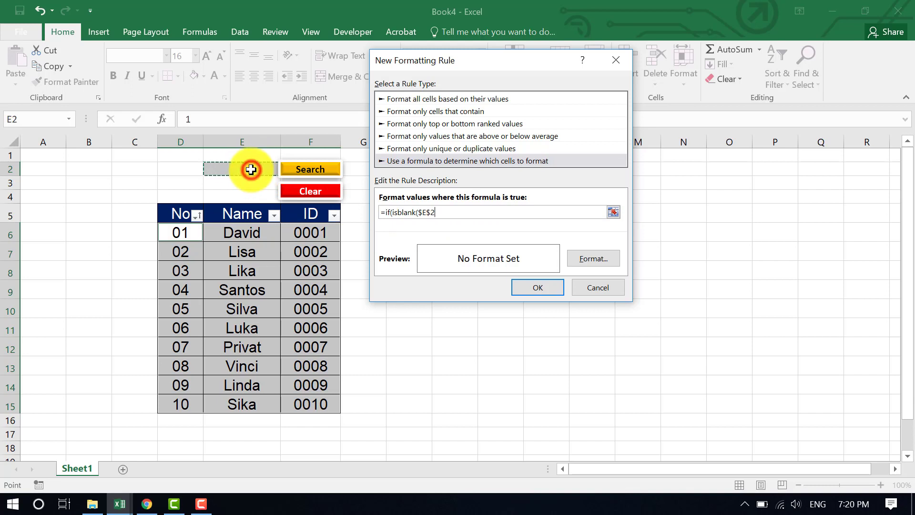
type(")")
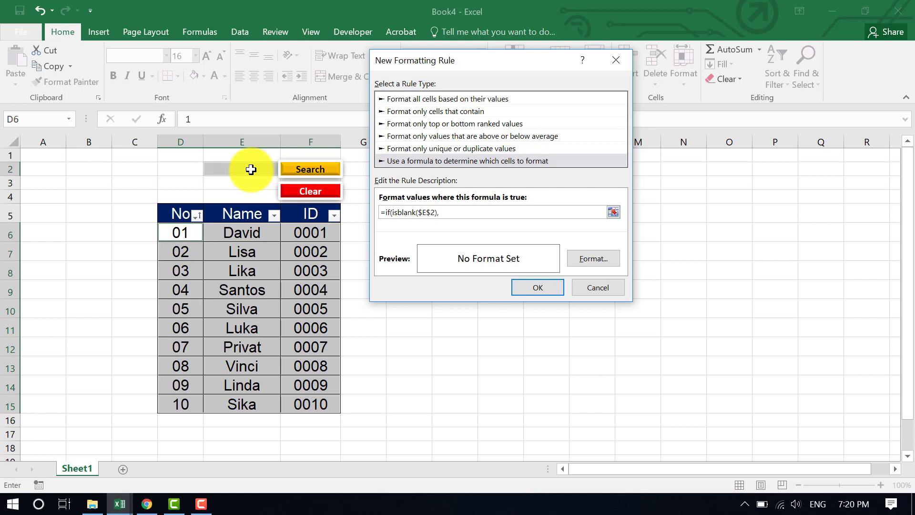
type(",0,search(")
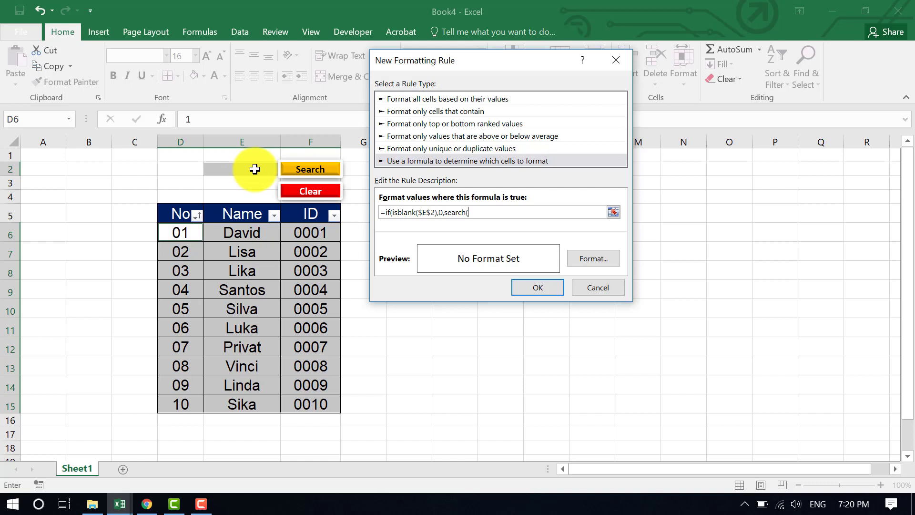
left_click(245, 168)
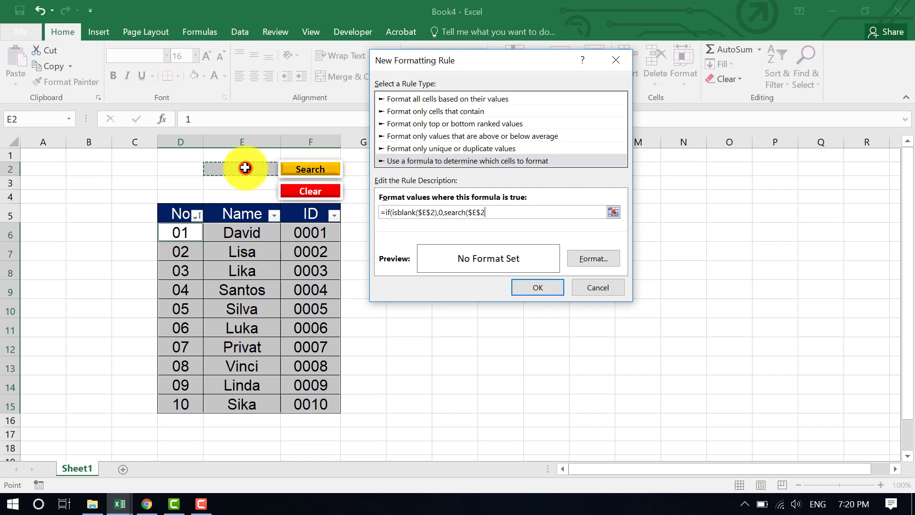
type(",")
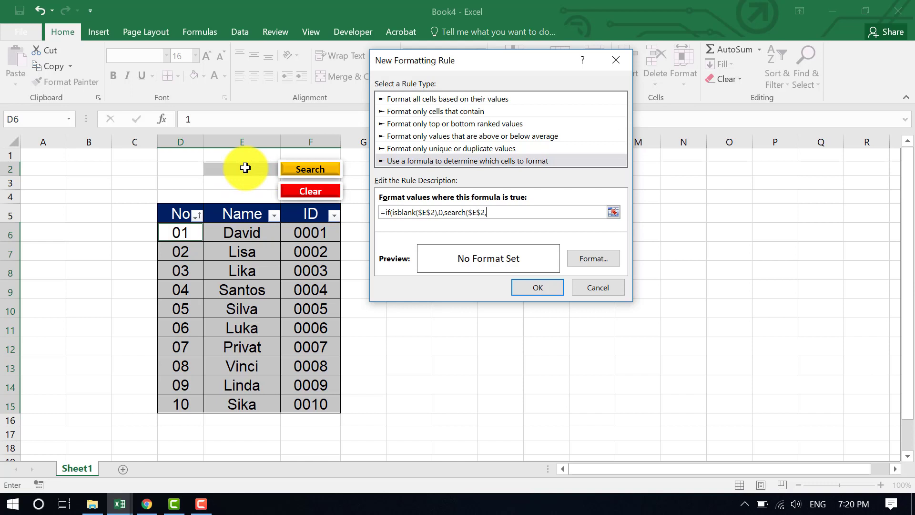
type("$")
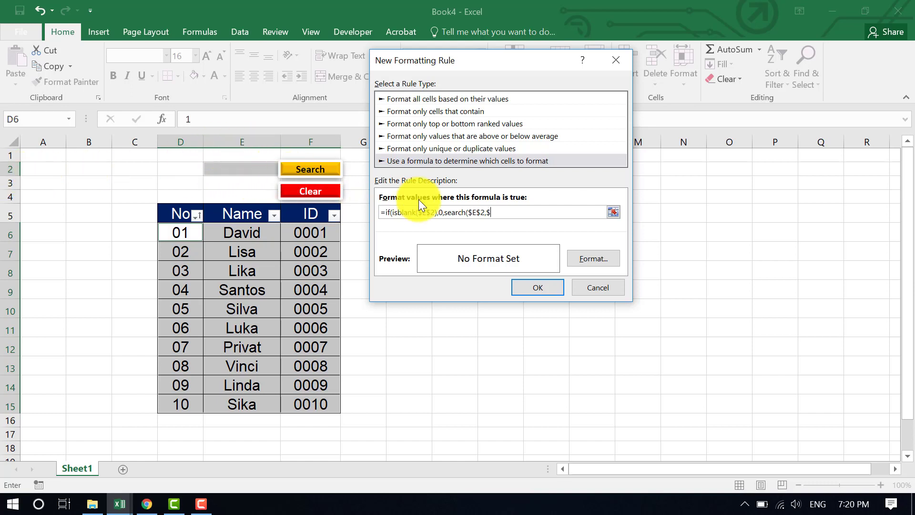
type("E2")
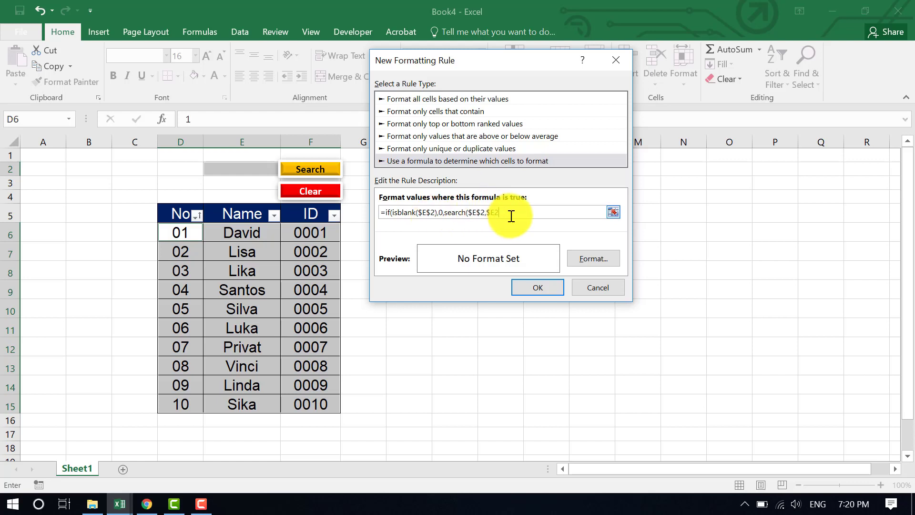
type(")")
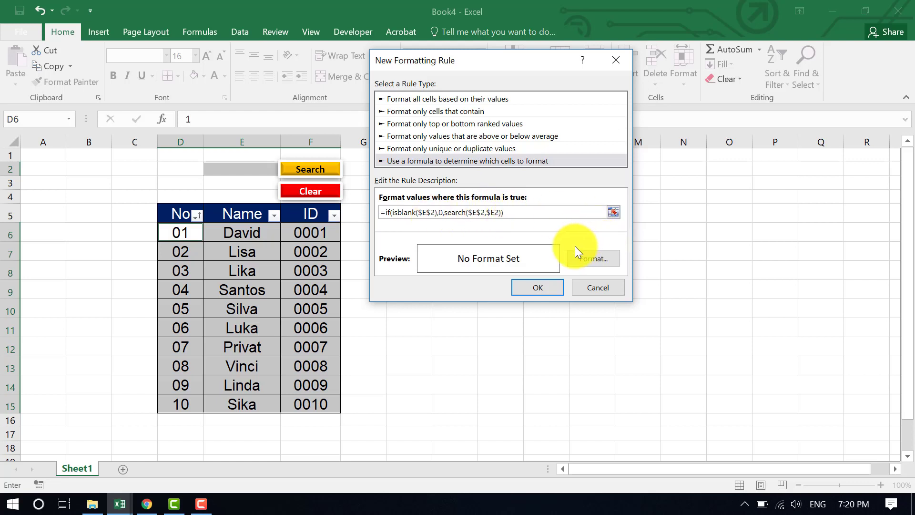
Give matching rows a gold fill and save the rule.
left_click(594, 259)
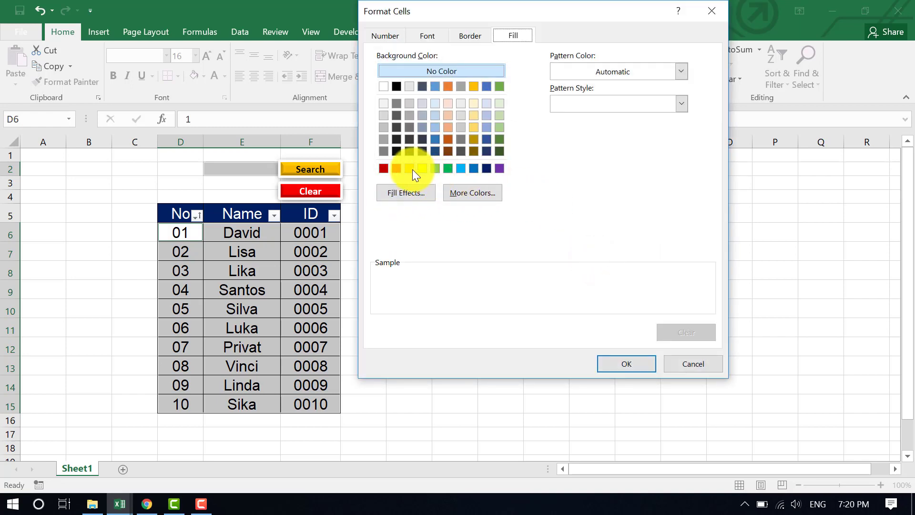
left_click(411, 169)
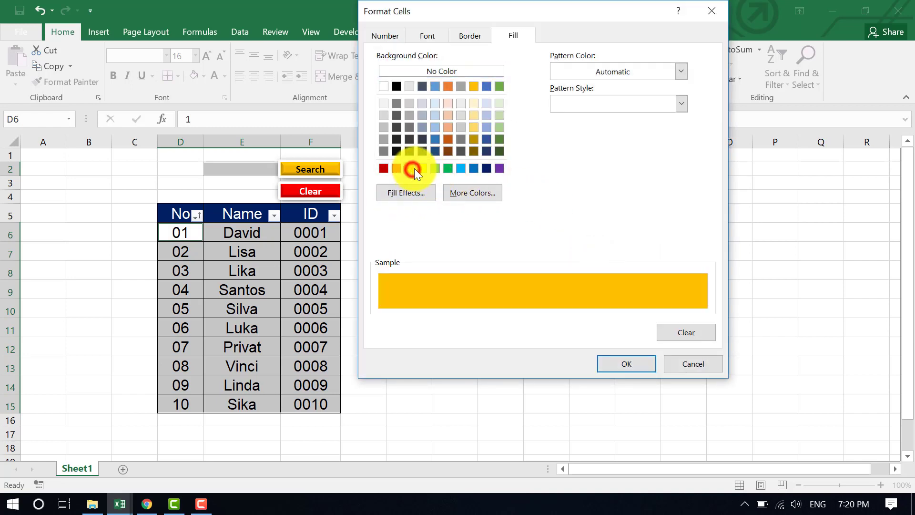
left_click(613, 362)
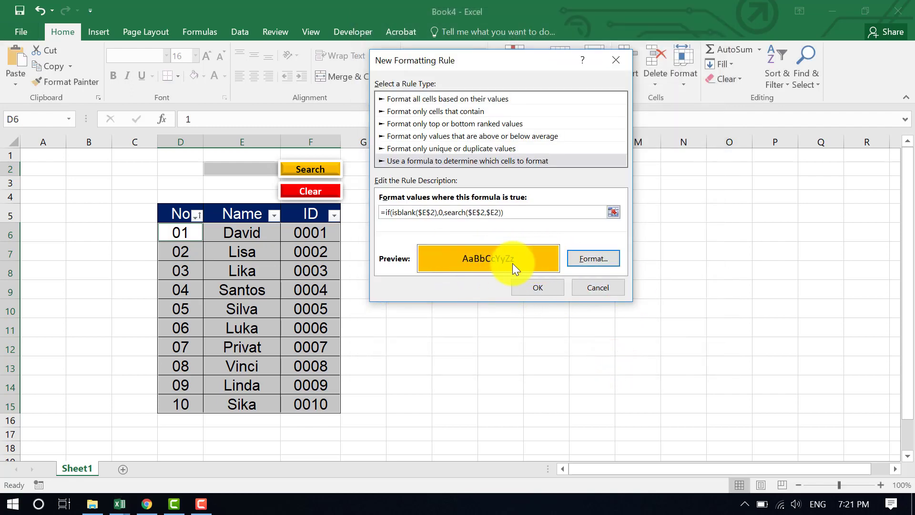
left_click(533, 285)
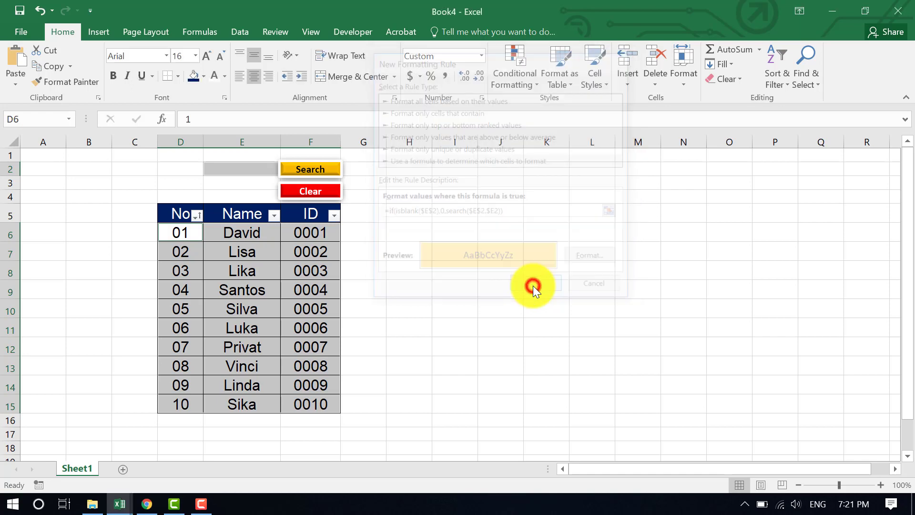
Enter 'luk' in search cell E2 to test the highlight rule.
left_click(246, 170)
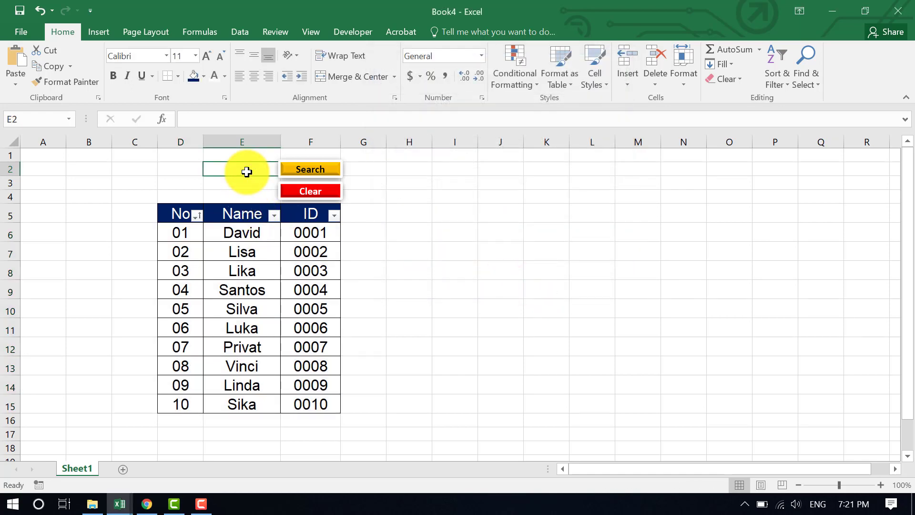
type("luk")
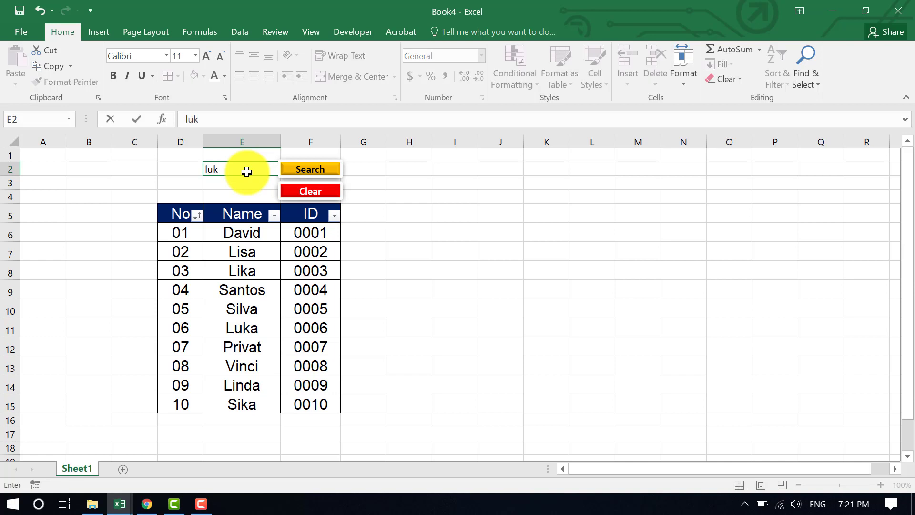
key("Return")
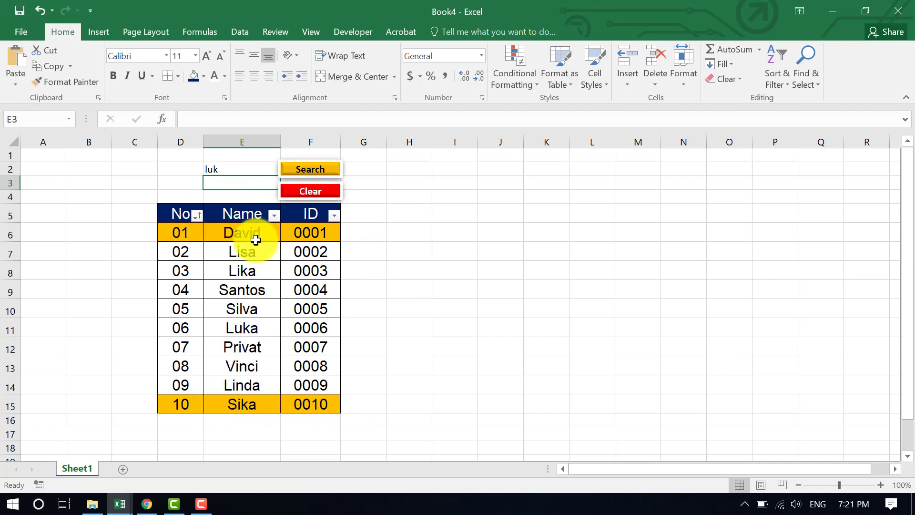
left_click(225, 171)
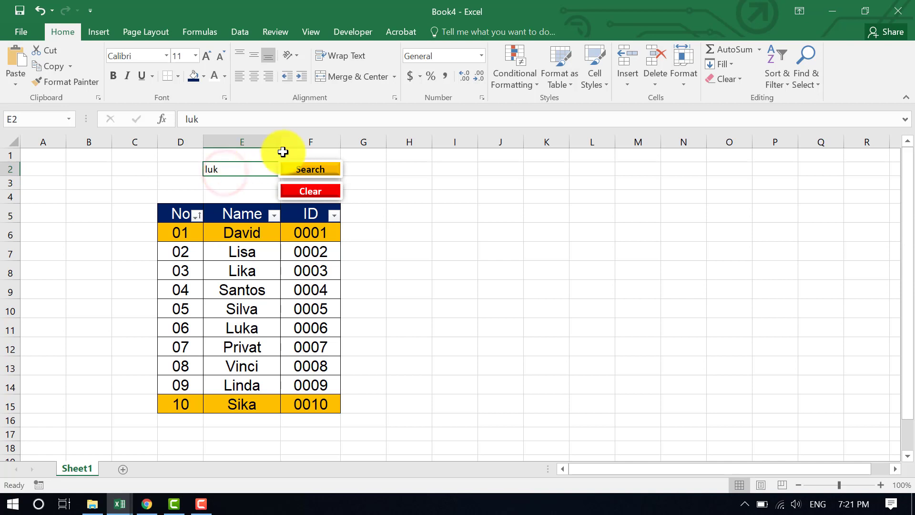
Change the highlight rule's $E1048574 reference to $E2 and apply the corrected rule.
left_click(536, 85)
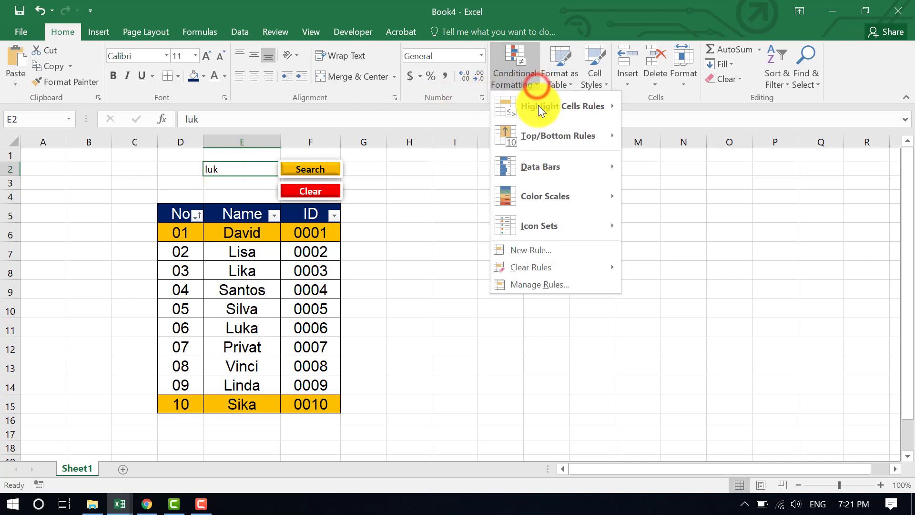
left_click(545, 284)
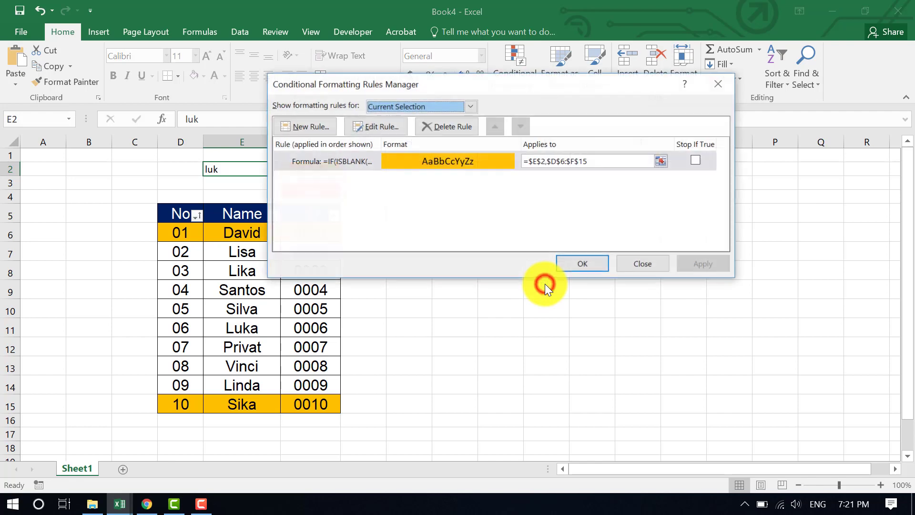
left_click(438, 160)
left_click(390, 128)
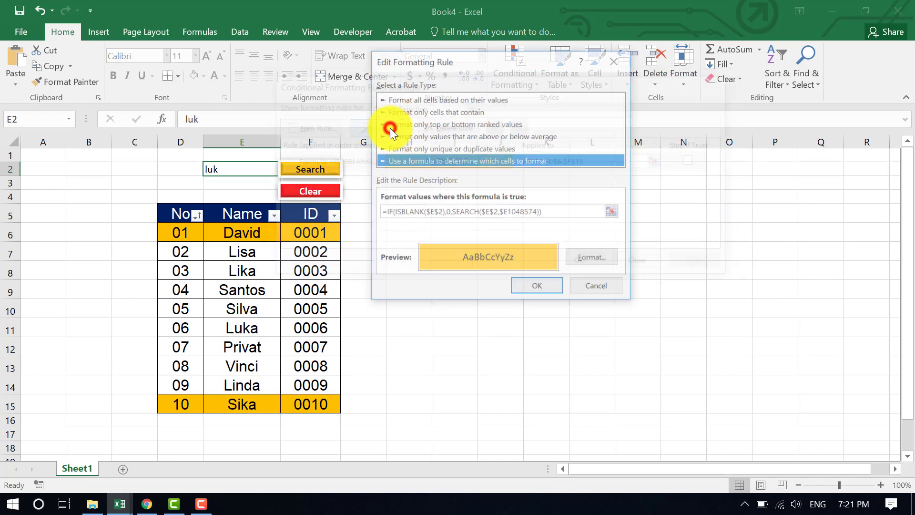
left_click(509, 212)
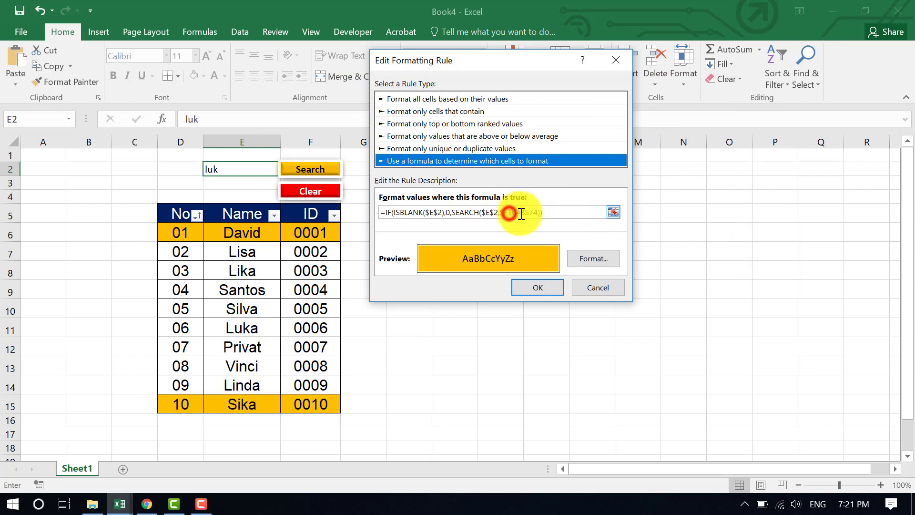
double_click(529, 213)
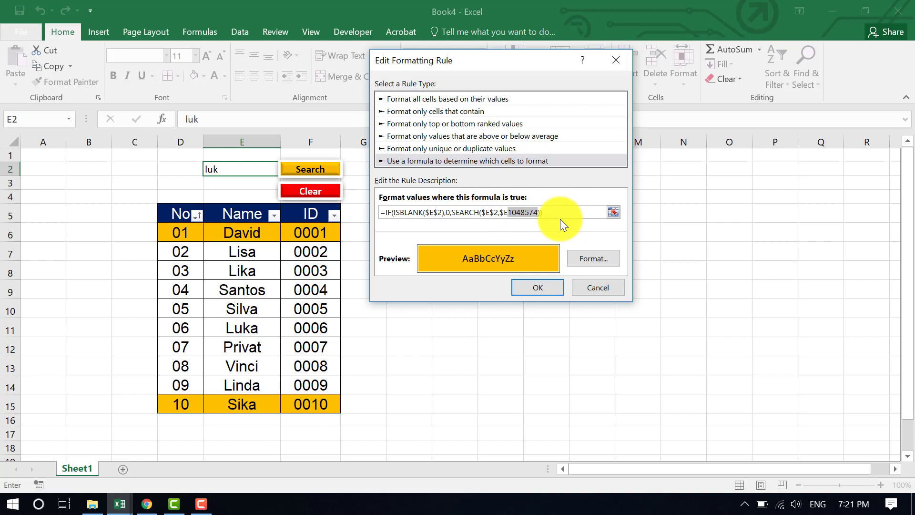
key("BackSpace")
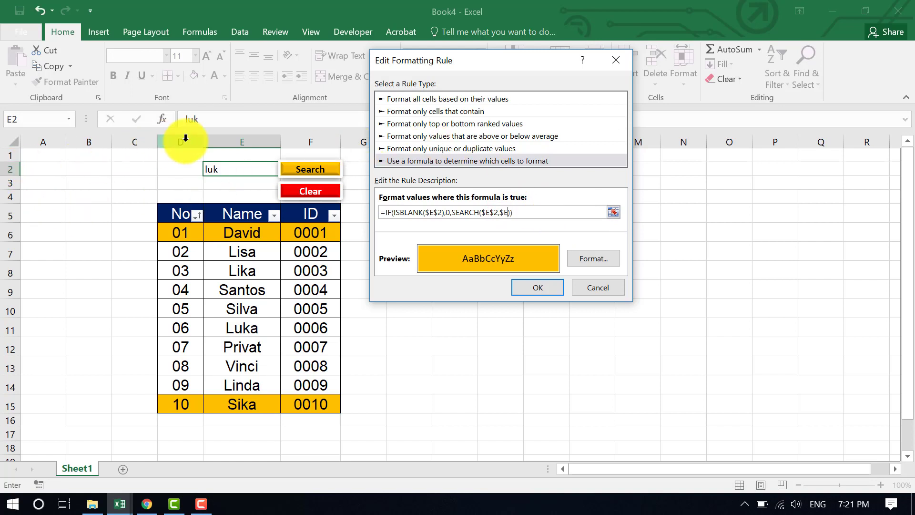
type("2")
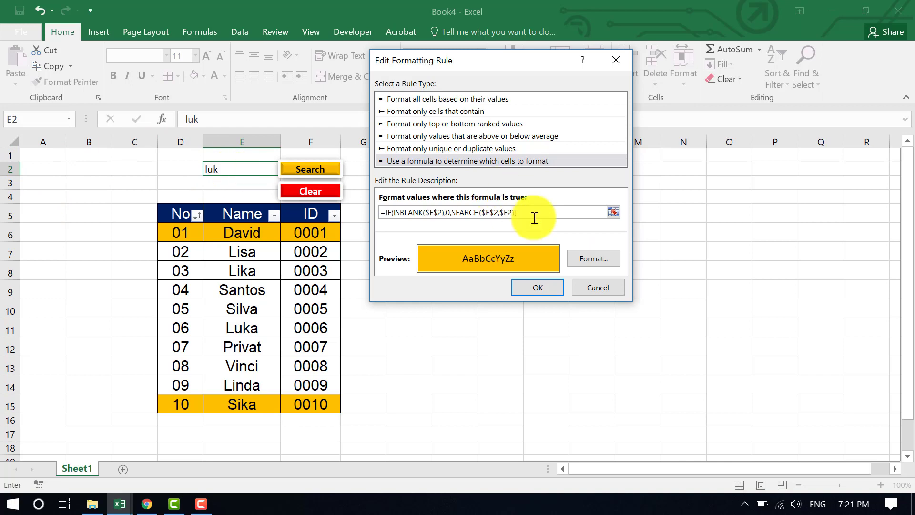
left_click(550, 287)
left_click(708, 260)
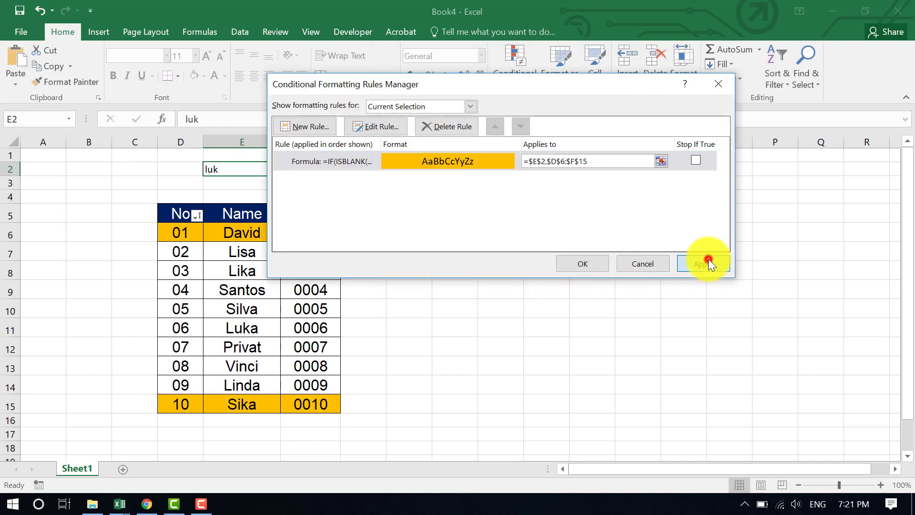
Close the Rules Manager and replace the search term in E2 with 'vin'.
left_click(584, 264)
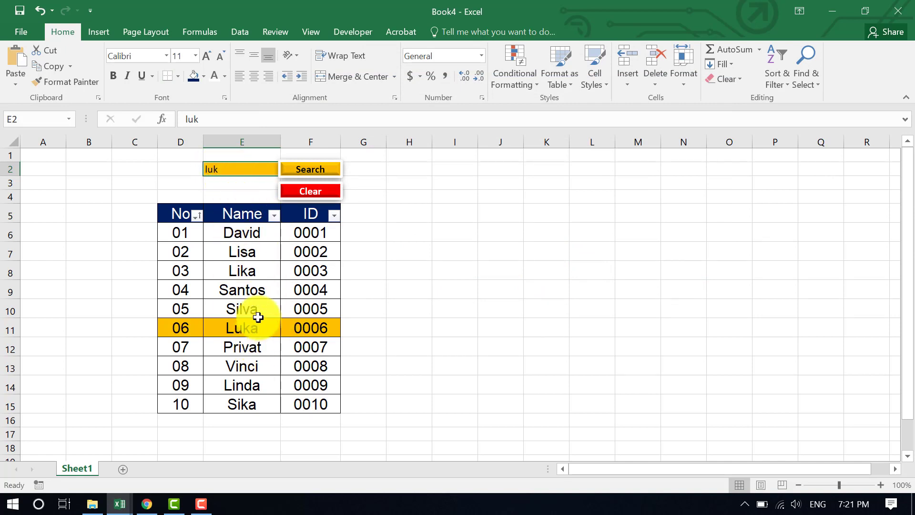
left_click(244, 167)
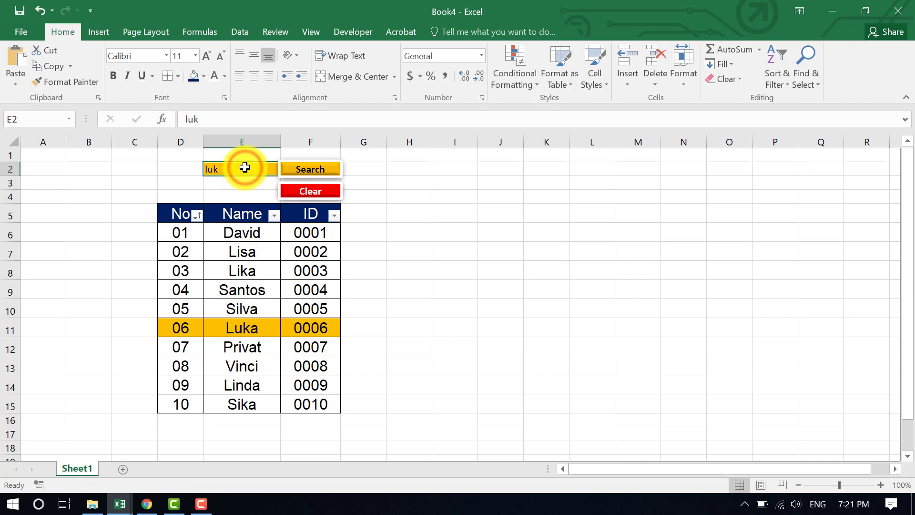
key("BackSpace")
type("vin")
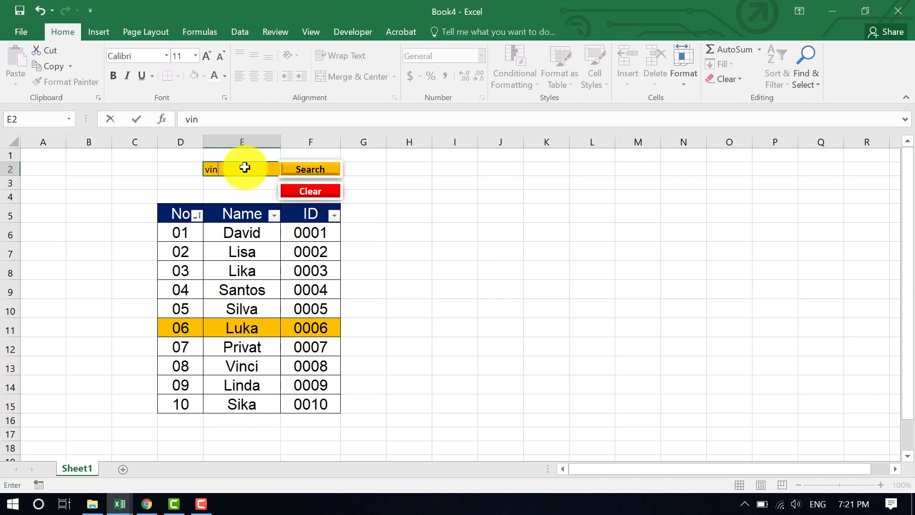
key("Return")
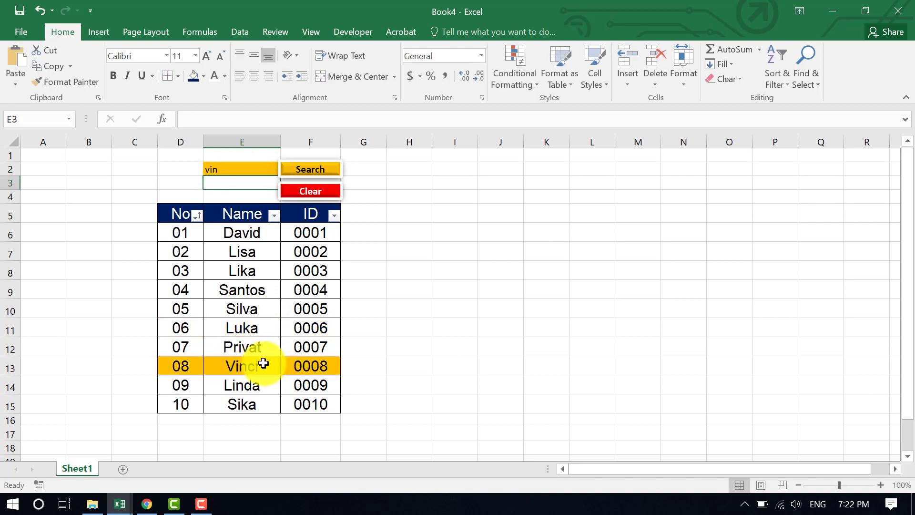
left_click(235, 172)
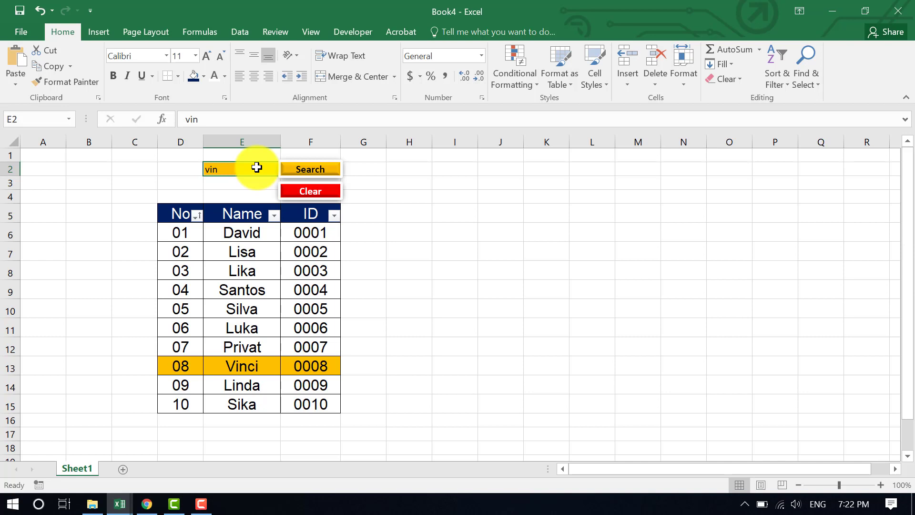
left_click(311, 30)
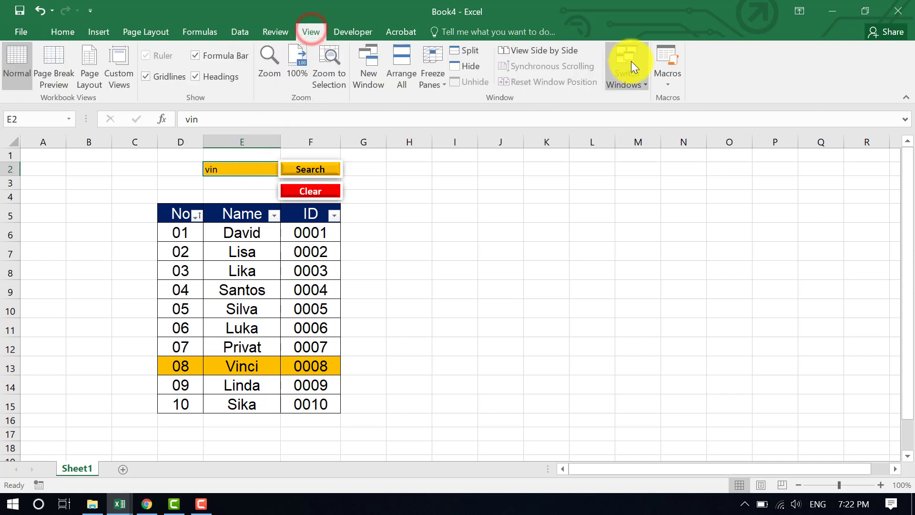
Begin recording a macro named 'Search', stored in This Workbook.
left_click(665, 85)
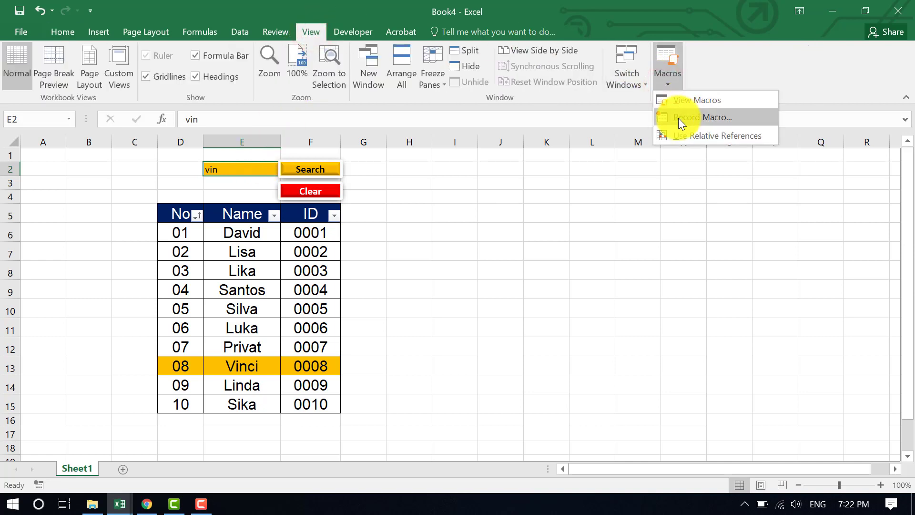
left_click(708, 119)
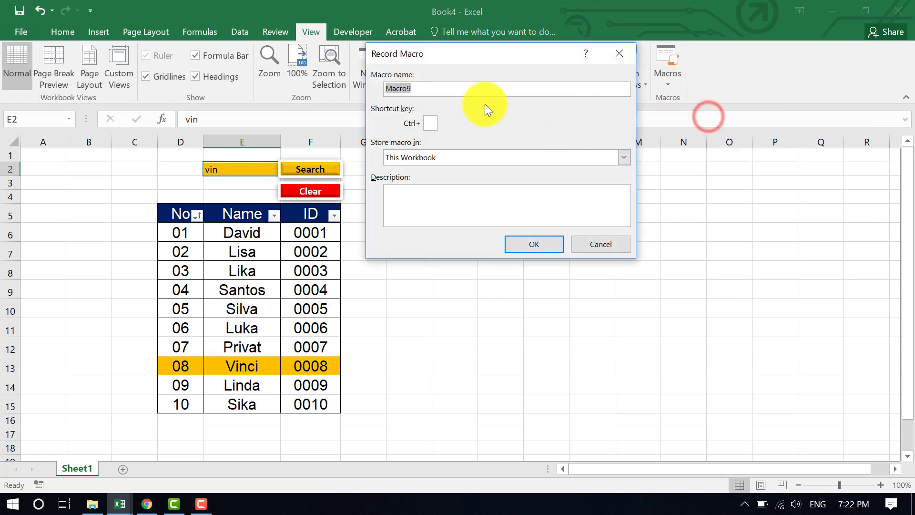
left_click(425, 87)
key("BackSpace")
key("BackSpace")
key("BackSpace")
key("BackSpace")
key("BackSpace")
key("BackSpace")
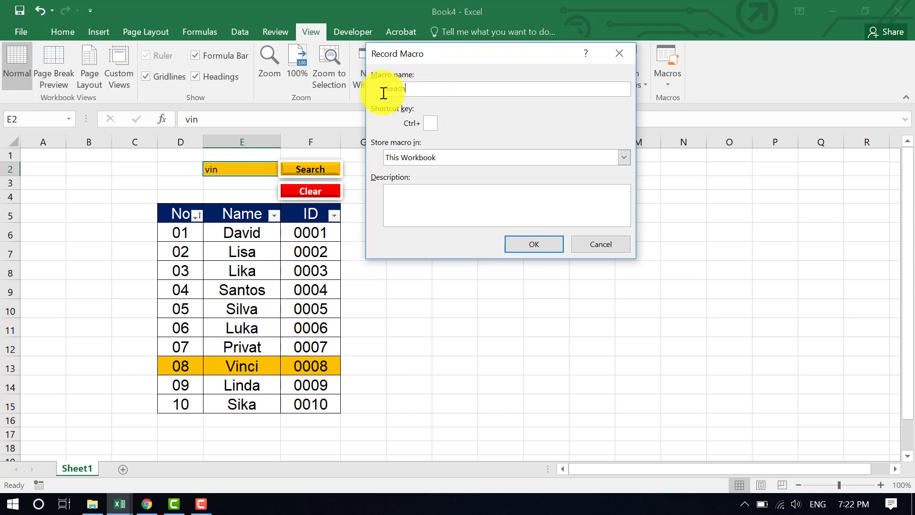
left_click(476, 155)
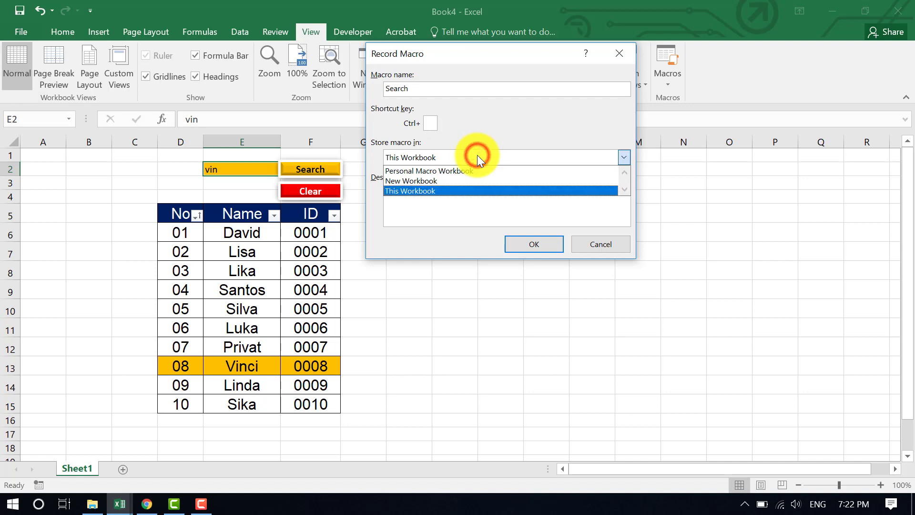
left_click(423, 190)
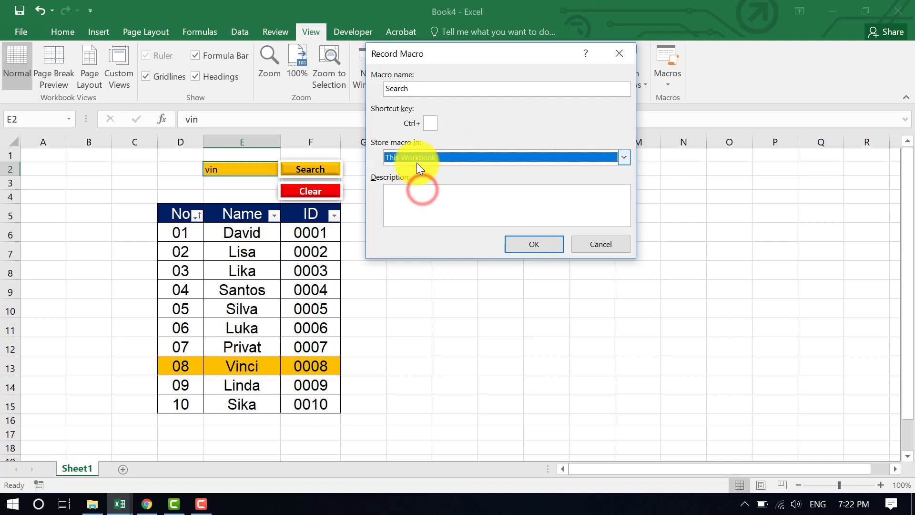
left_click(533, 242)
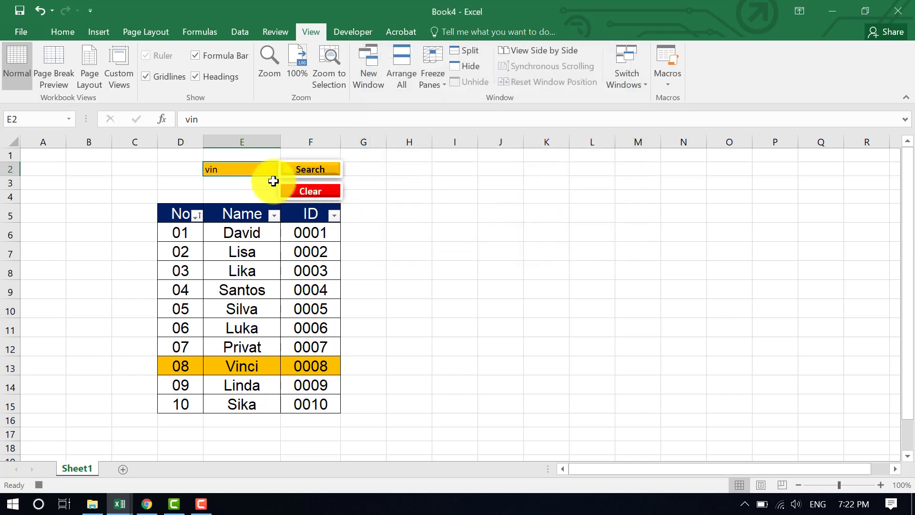
Sort the Name column by the orange cell colour, then stop the macro recording.
left_click(274, 217)
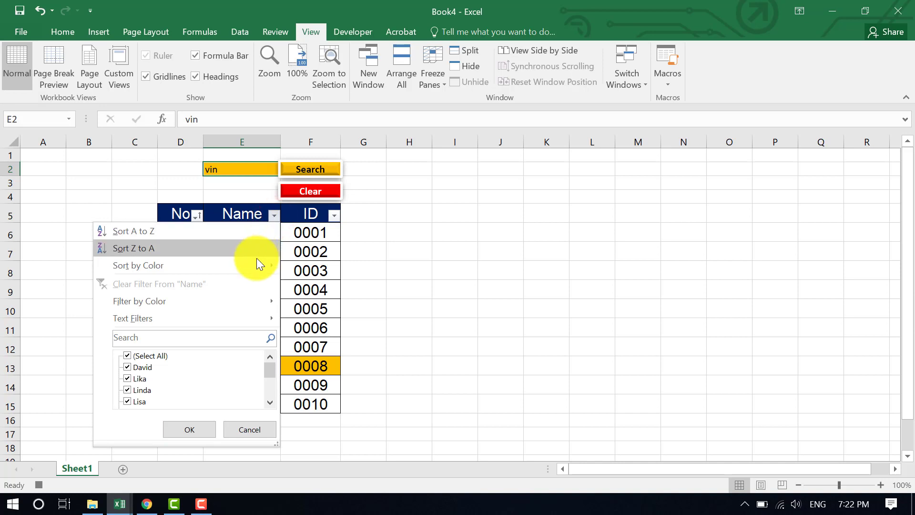
mouse_move(256, 261)
left_click(321, 284)
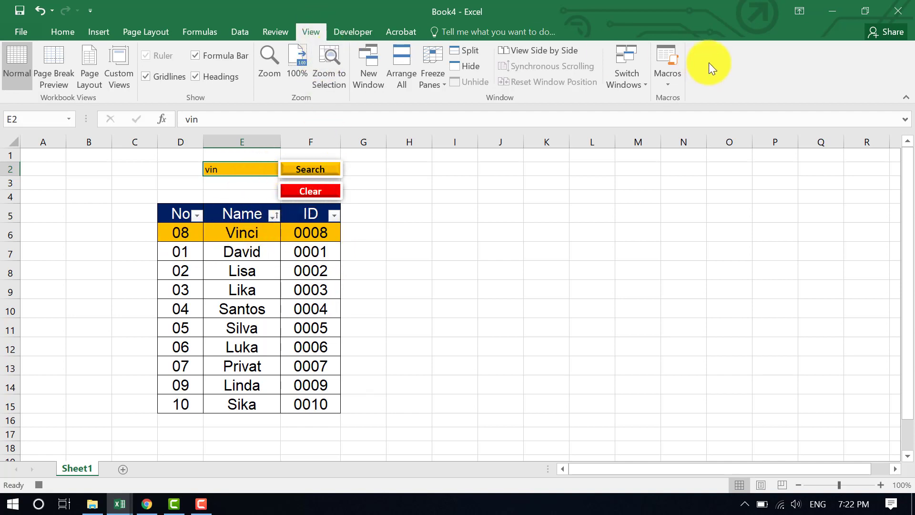
left_click(669, 86)
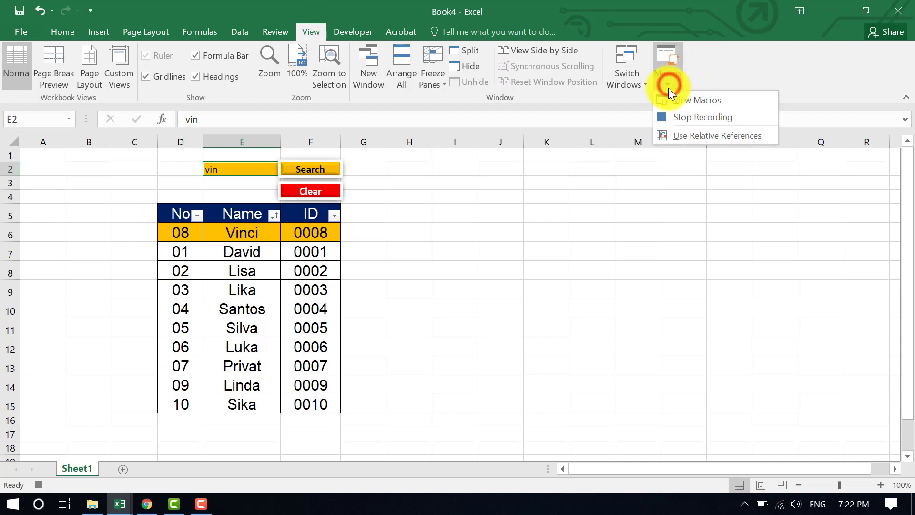
left_click(680, 117)
left_click(321, 166)
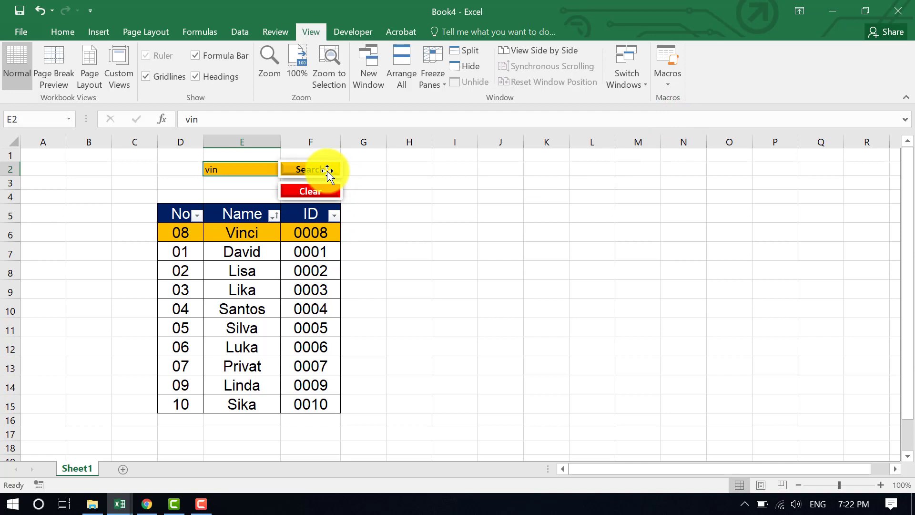
Assign the Search macro to the yellow Search shape, then select cell G4.
right_click(327, 171)
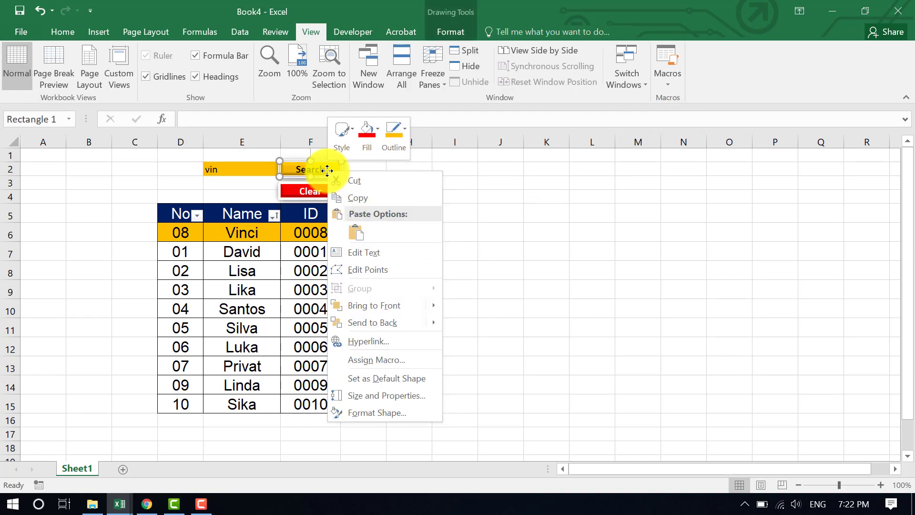
left_click(377, 361)
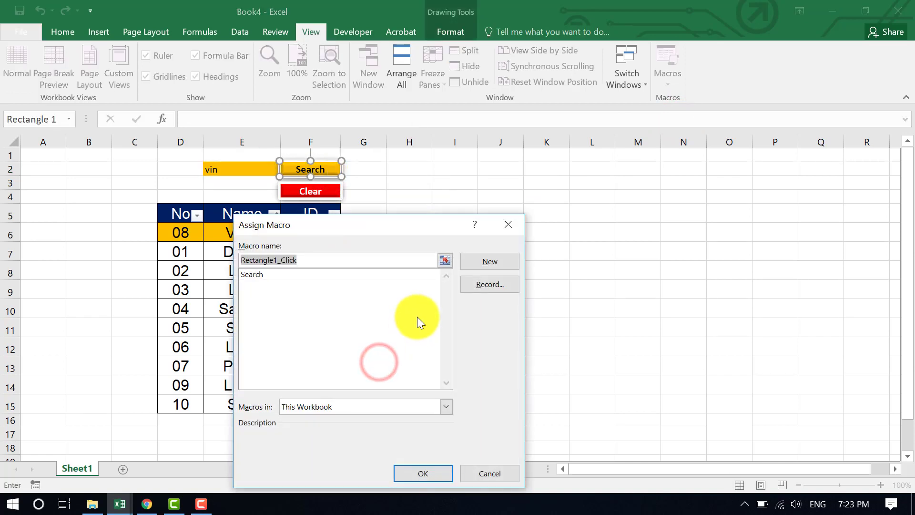
left_click(259, 274)
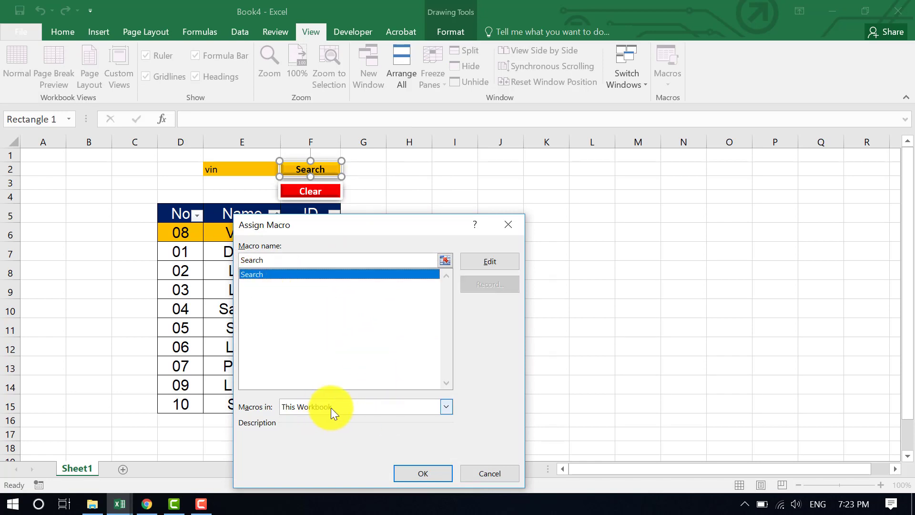
left_click(420, 474)
left_click(367, 201)
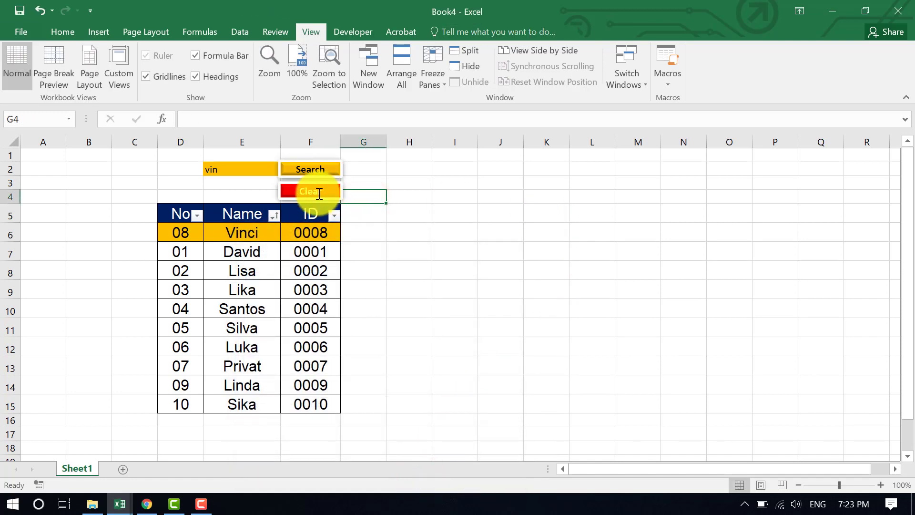
With E2 selected, start recording a new macro named 'Clear'.
left_click(247, 171)
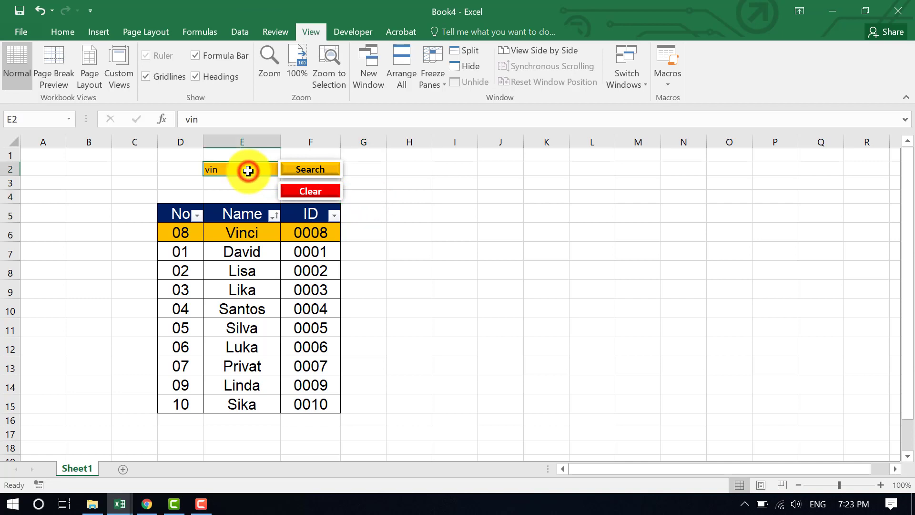
left_click(666, 87)
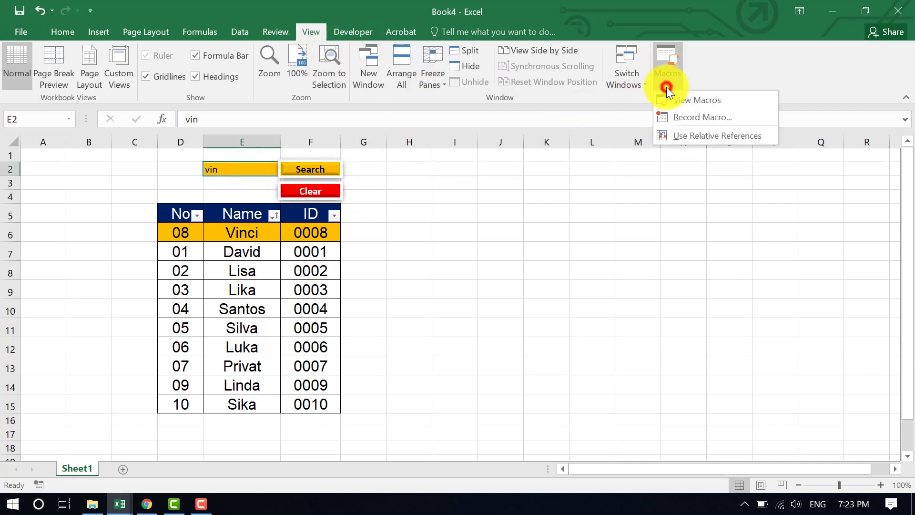
left_click(681, 117)
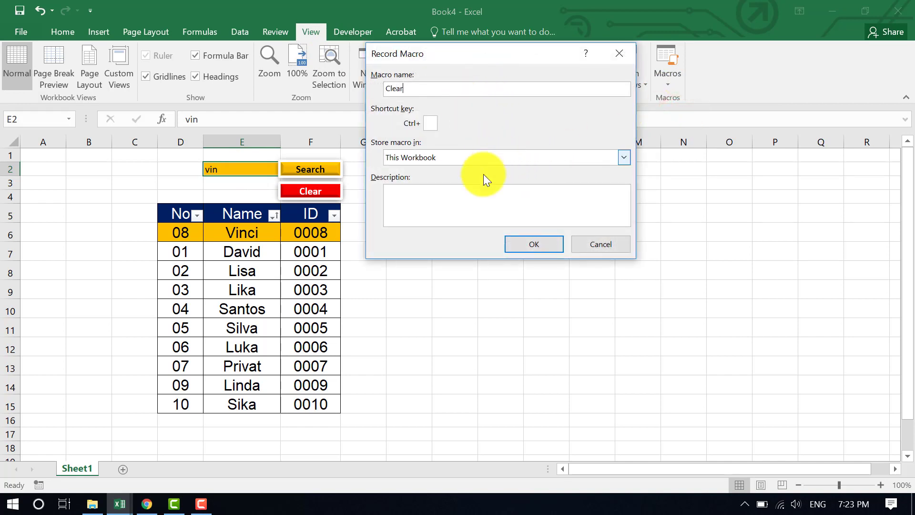
left_click(545, 245)
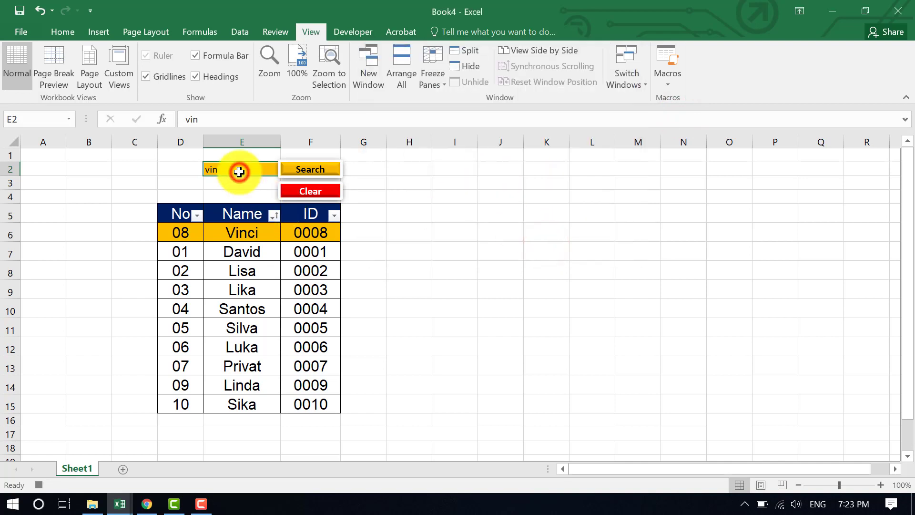
Empty cell E2, sort Name by No Fill, then sort No smallest to largest.
key("BackSpace")
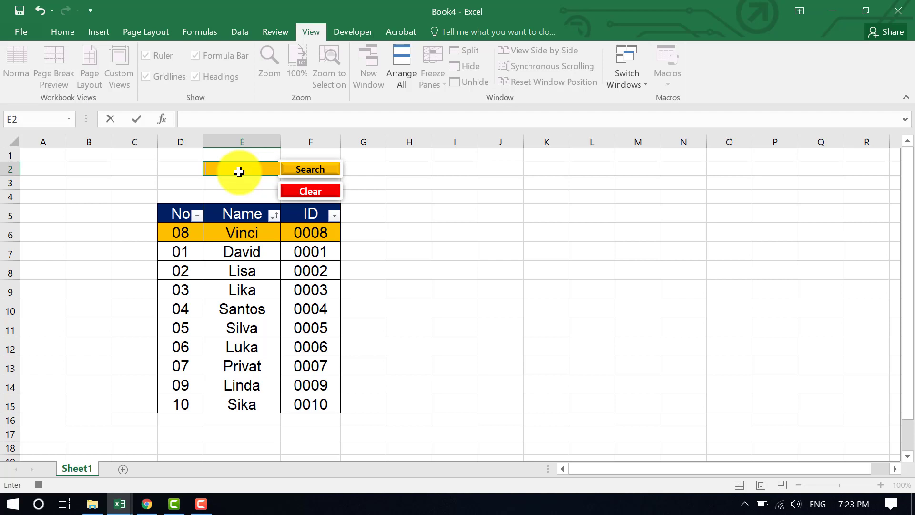
key("Return")
left_click(237, 169)
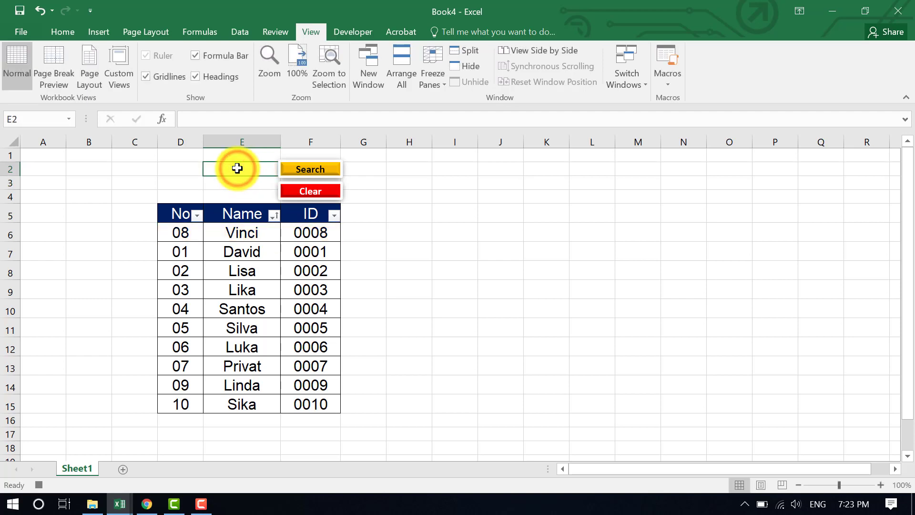
left_click(274, 216)
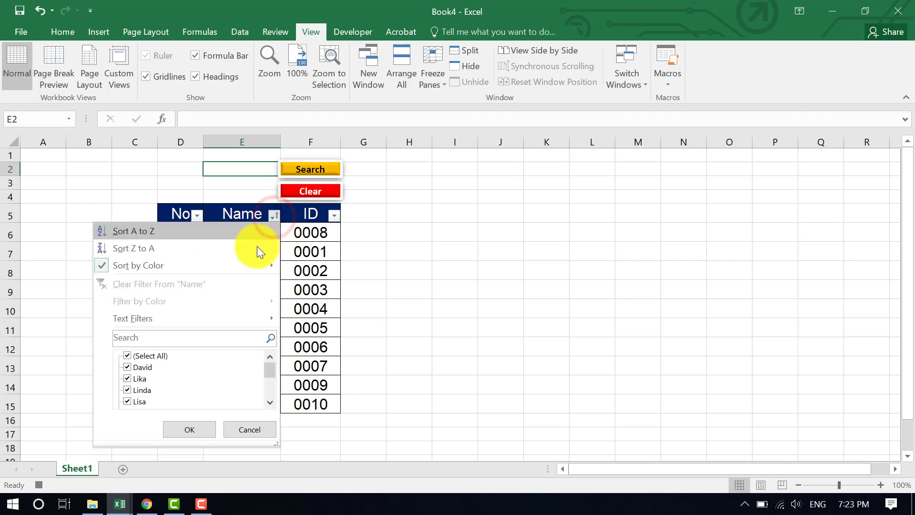
mouse_move(243, 265)
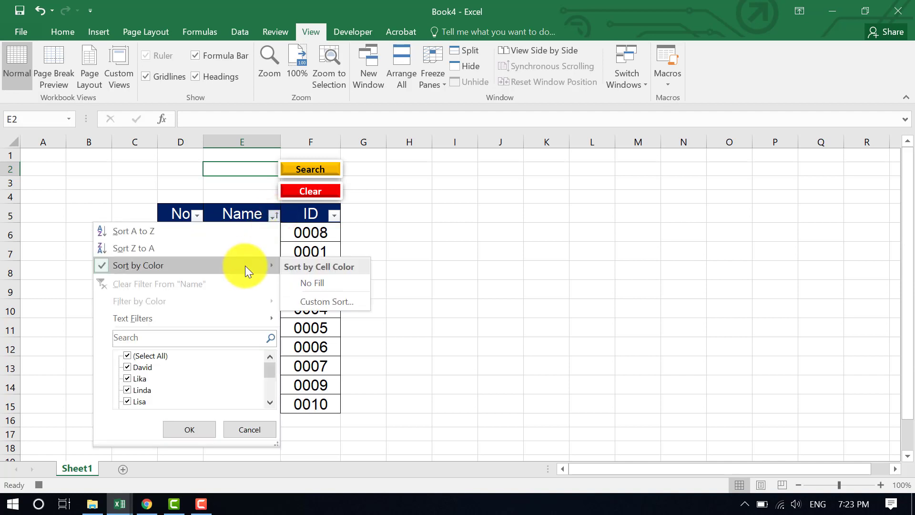
left_click(312, 284)
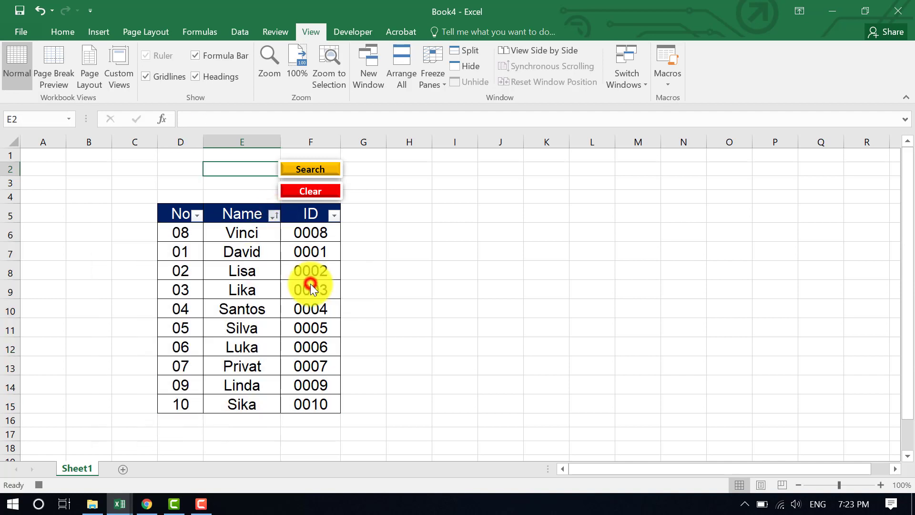
left_click(198, 217)
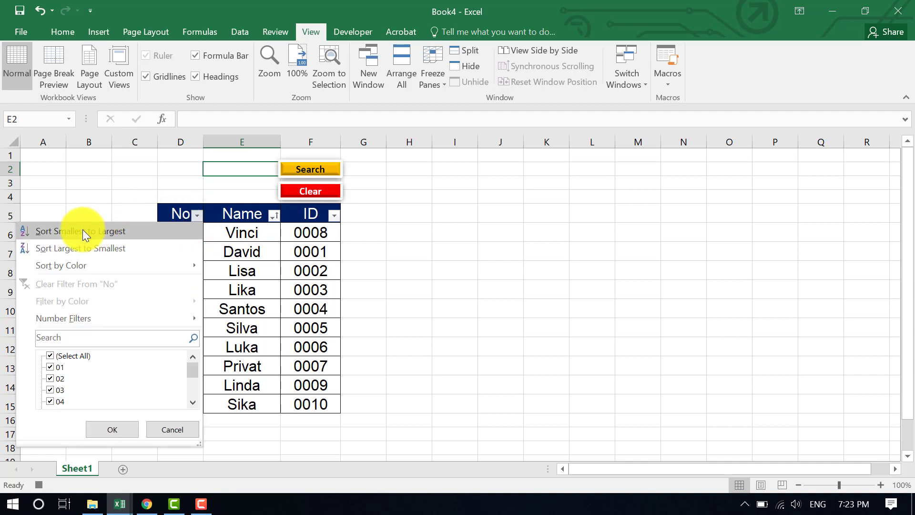
left_click(140, 232)
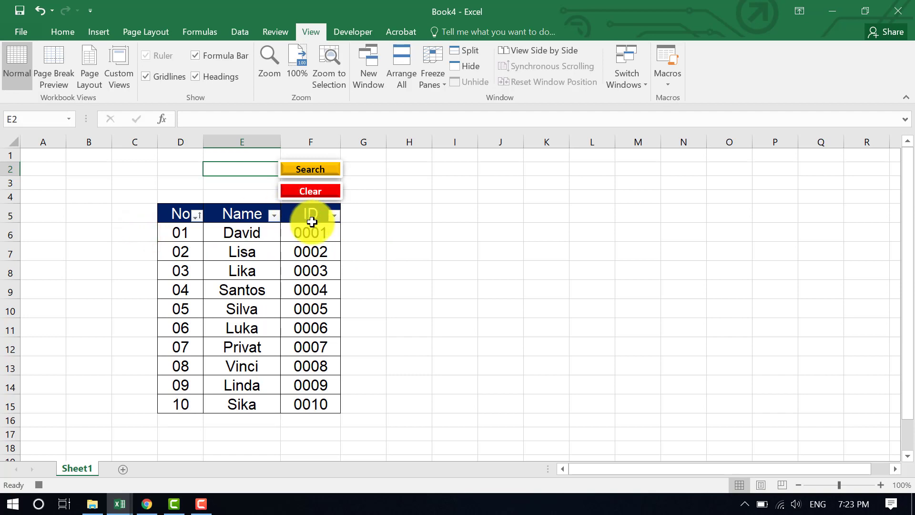
Stop recording the Clear macro and assign it to the red Clear shape.
left_click(667, 87)
left_click(675, 115)
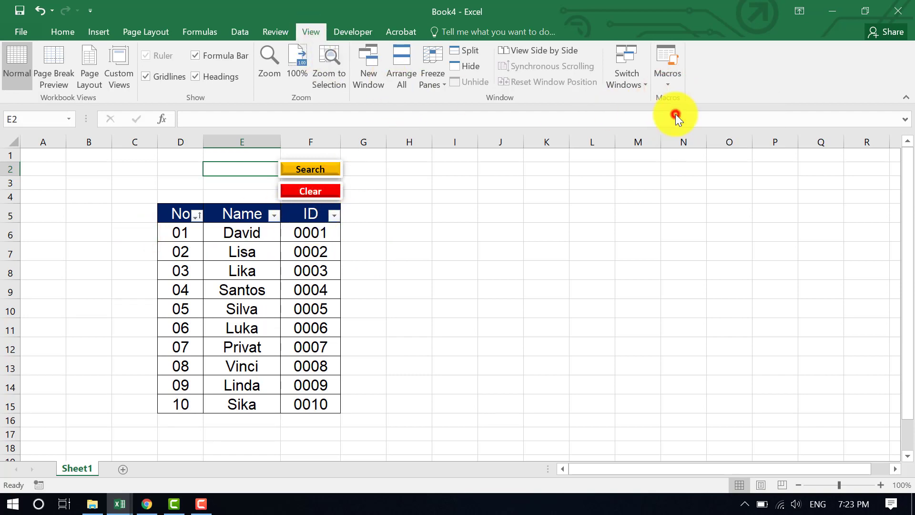
right_click(332, 191)
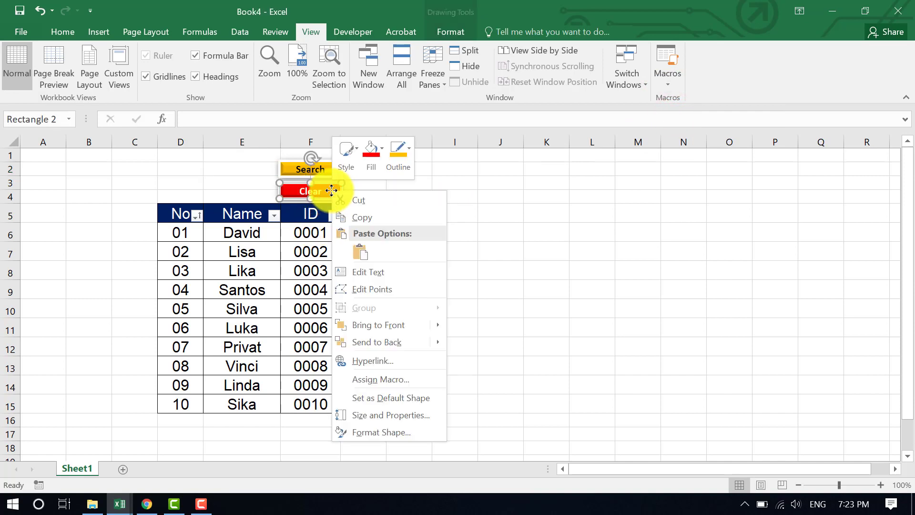
left_click(389, 377)
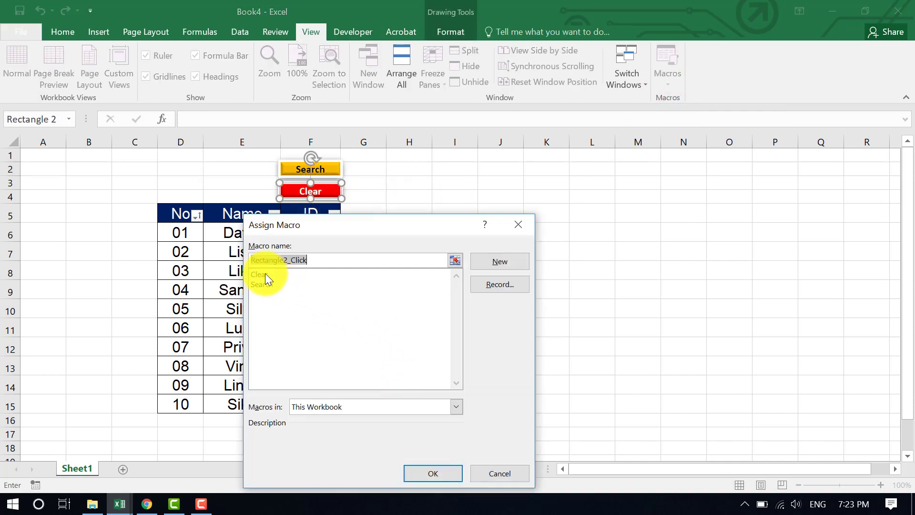
left_click(266, 275)
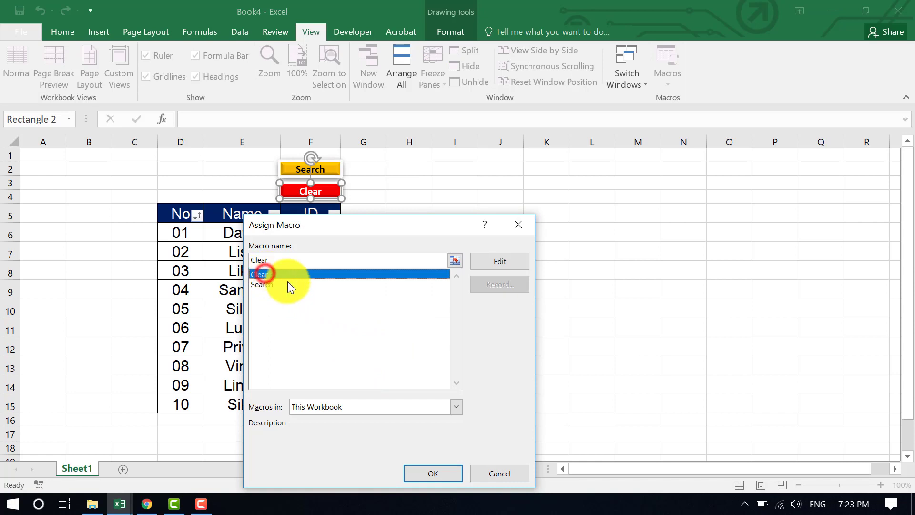
left_click(431, 473)
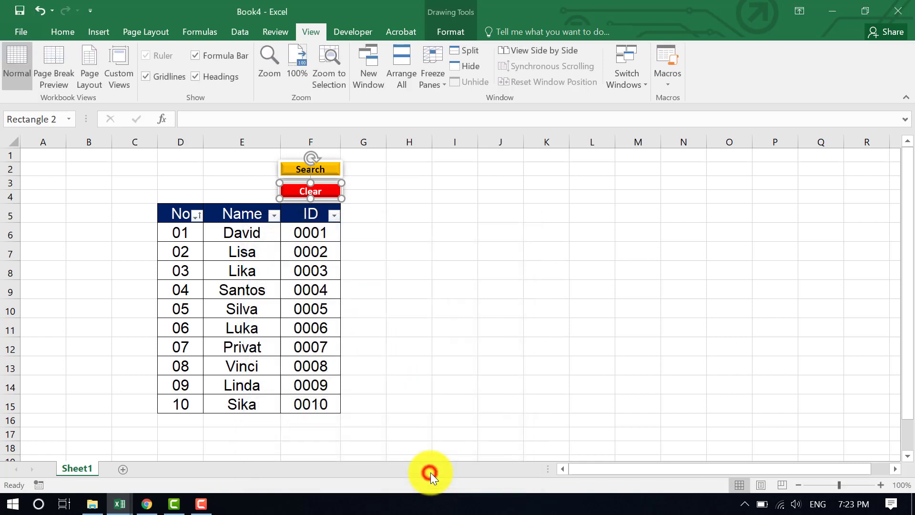
left_click(366, 238)
left_click(258, 169)
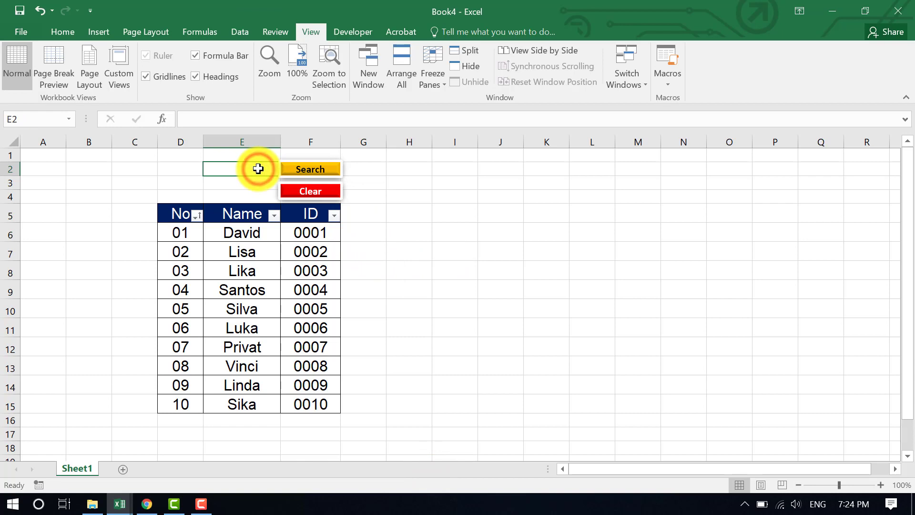
type("luk")
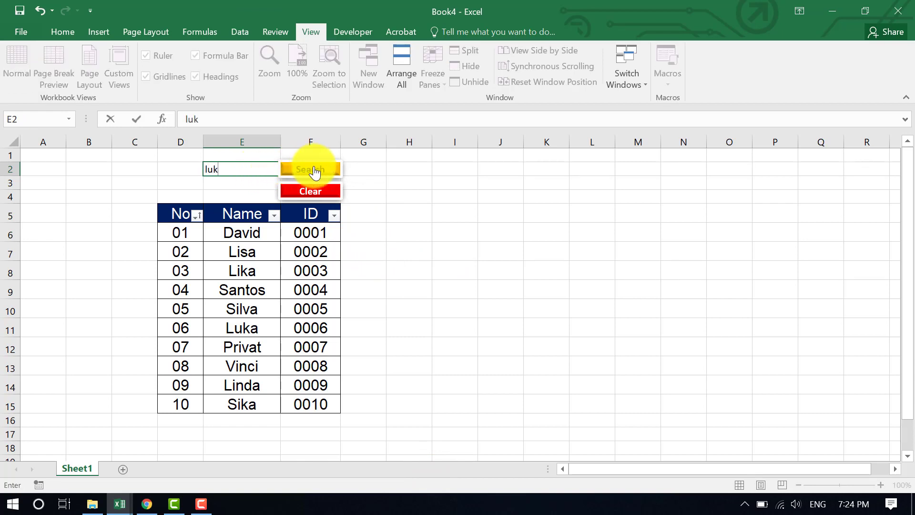
left_click(312, 169)
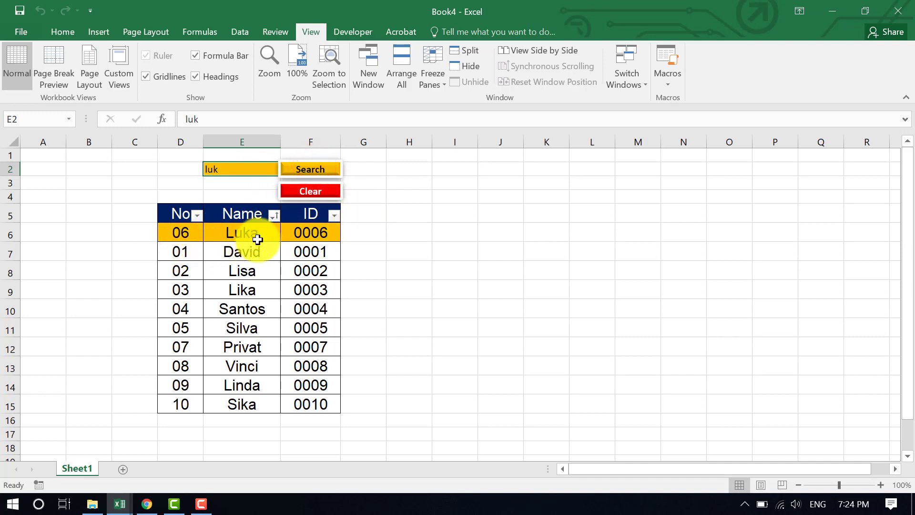
left_click(263, 167)
key("BackSpace")
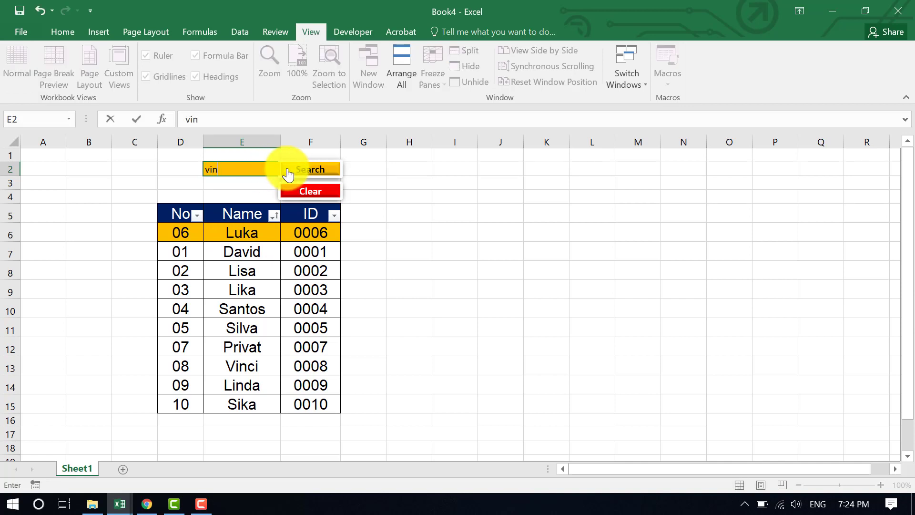
left_click(322, 172)
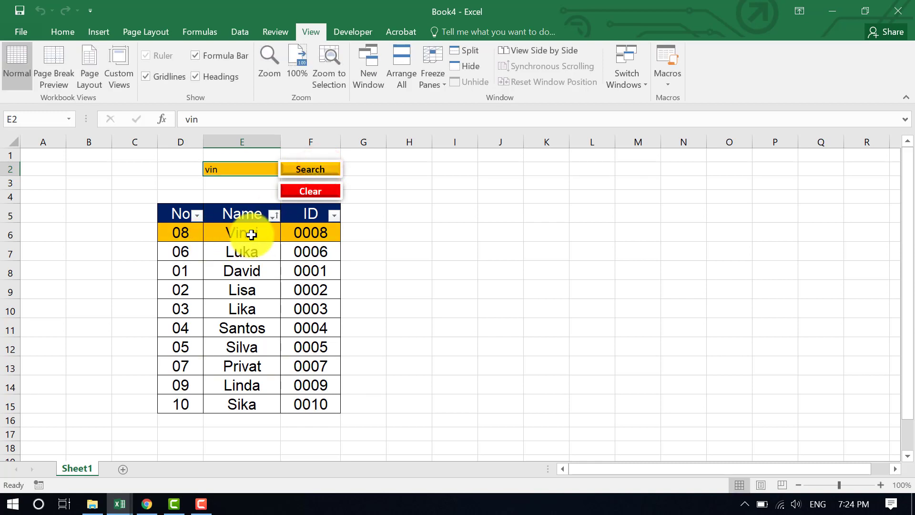
left_click(312, 197)
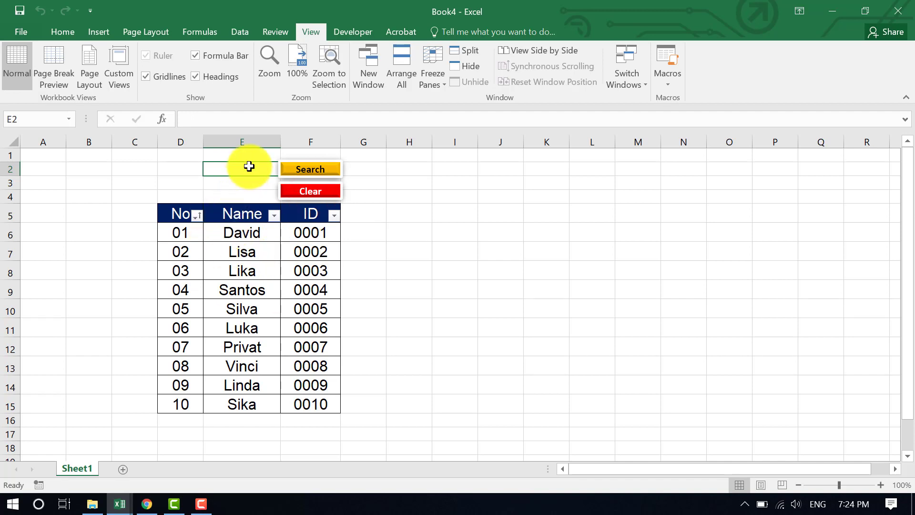
type("lin")
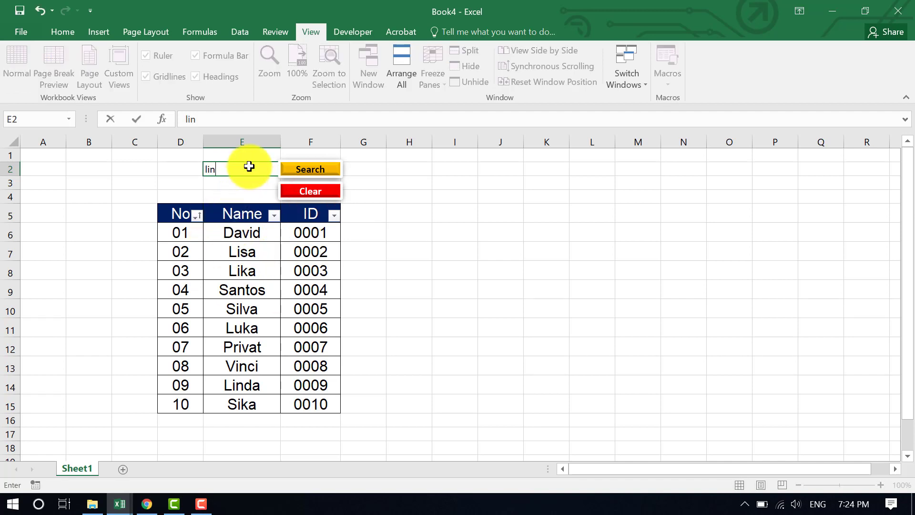
left_click(305, 169)
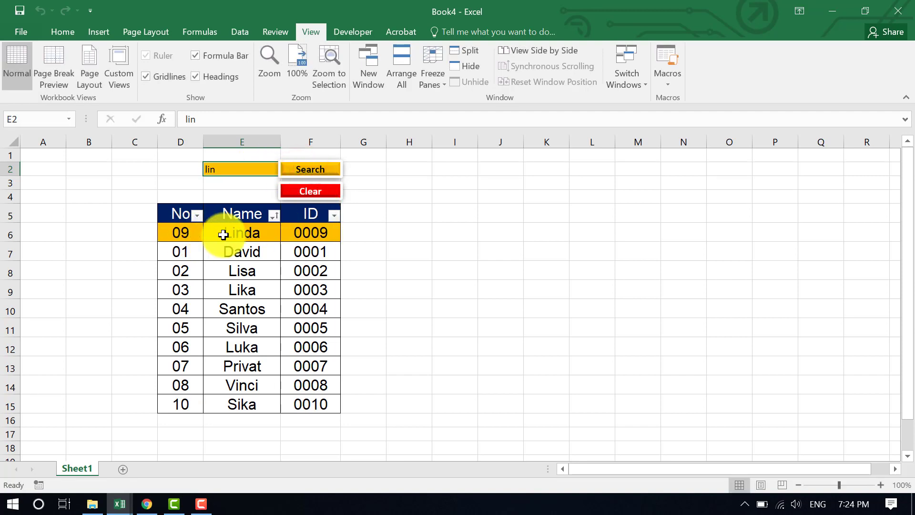
left_click(314, 193)
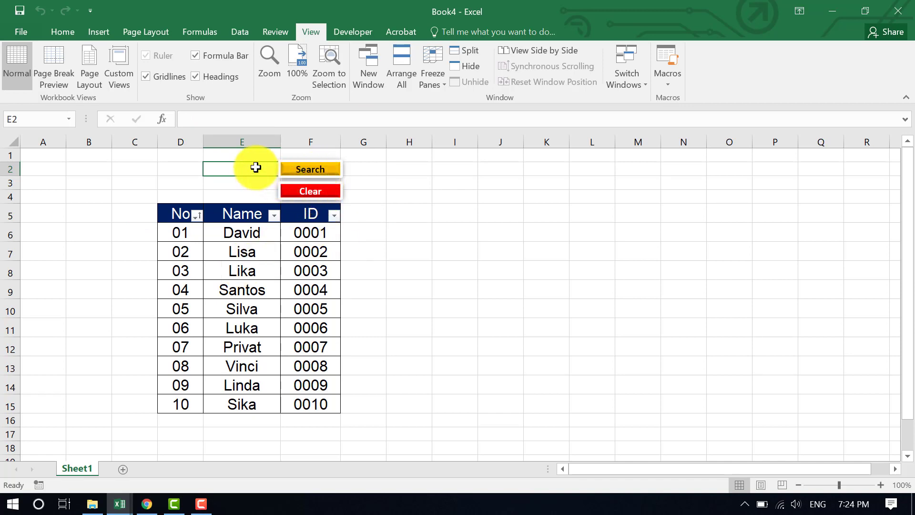
left_click(676, 83)
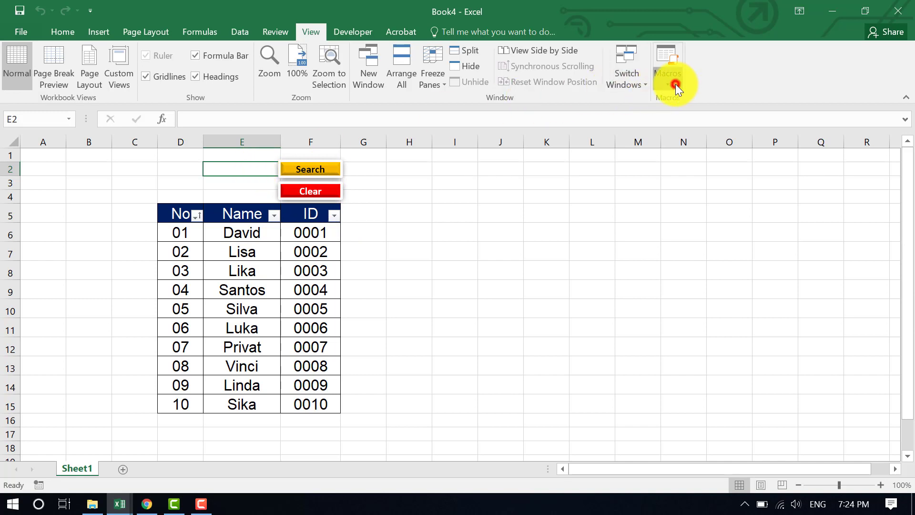
left_click(394, 211)
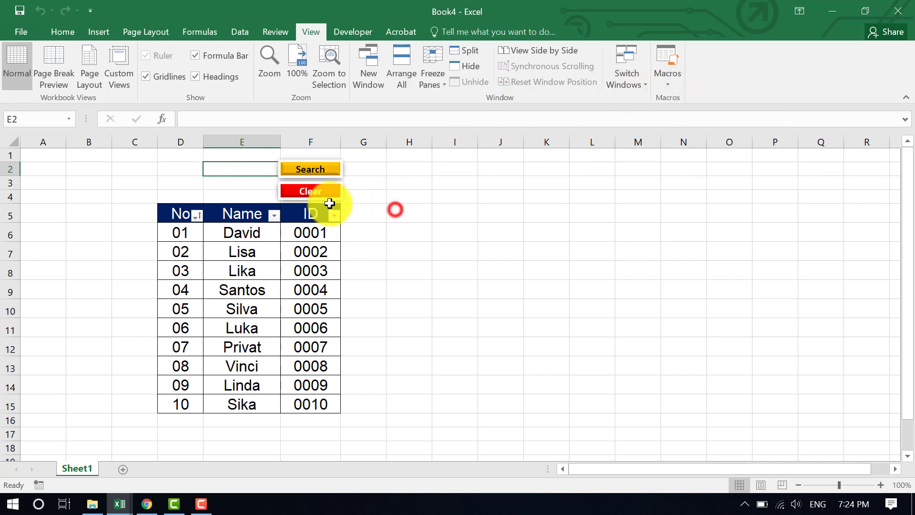